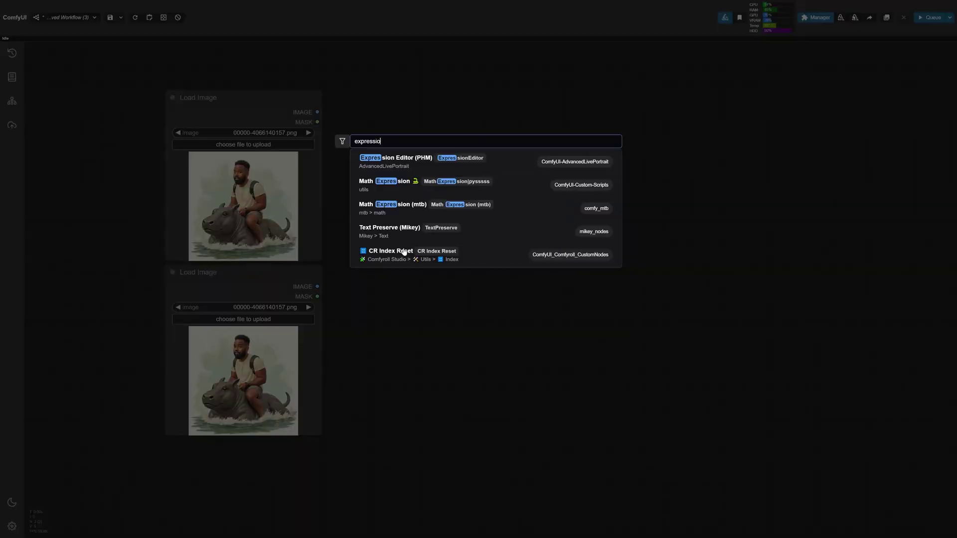
{"action": "type", "text": "s"}
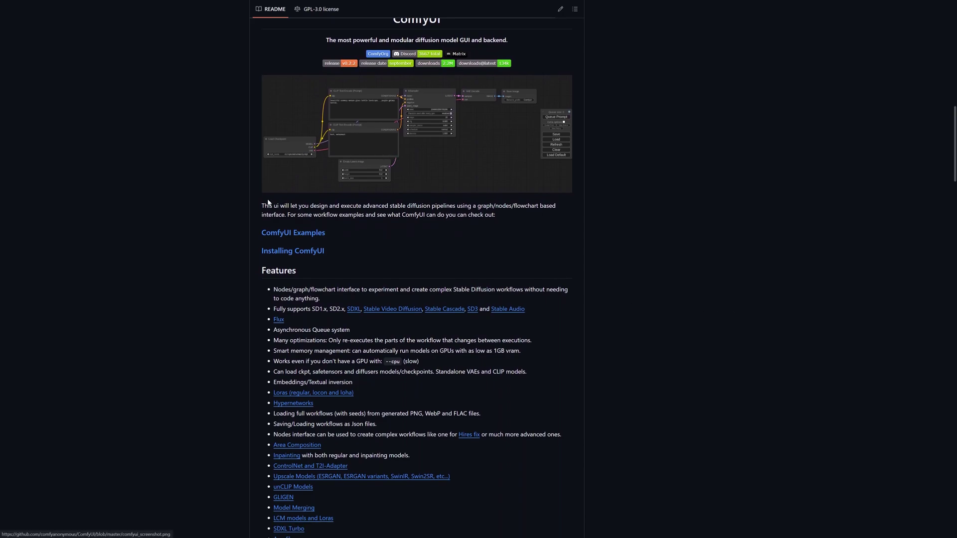
Open the README's Installing ComfyUI section, and download Comfy_UI_Black Mixture_Simple Installer.zip from the ComfyUI Simple Windows Installer V1.0 post.
{"action": "left_click", "coordinate": [304, 252]}
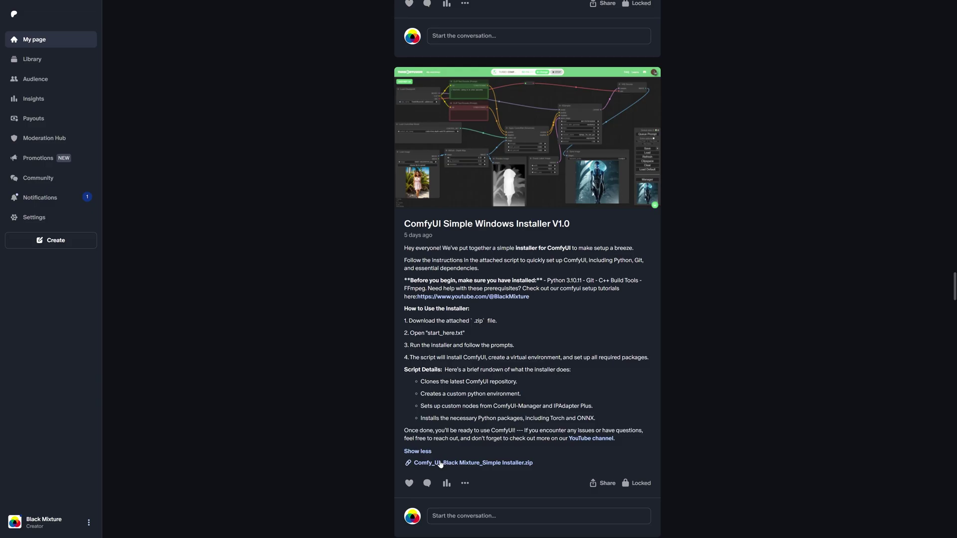
{"action": "left_click", "coordinate": [438, 464]}
{"action": "left_click", "coordinate": [728, 405]}
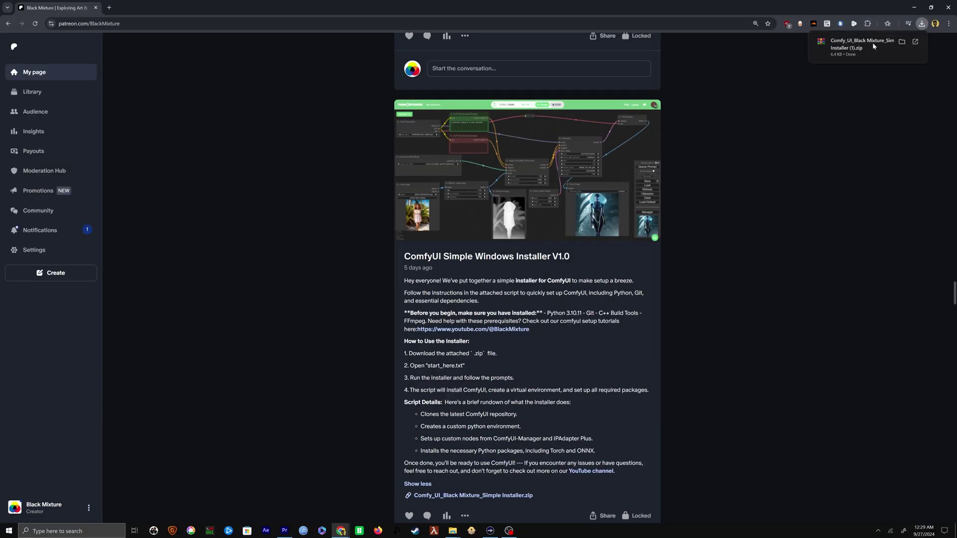
Open the downloaded installer archive and try to run Windows_Run_GPU.bat from it.
{"action": "left_click", "coordinate": [872, 46]}
{"action": "left_click", "coordinate": [455, 289]}
{"action": "left_click", "coordinate": [161, 253]}
{"action": "double_click", "coordinate": [163, 268]}
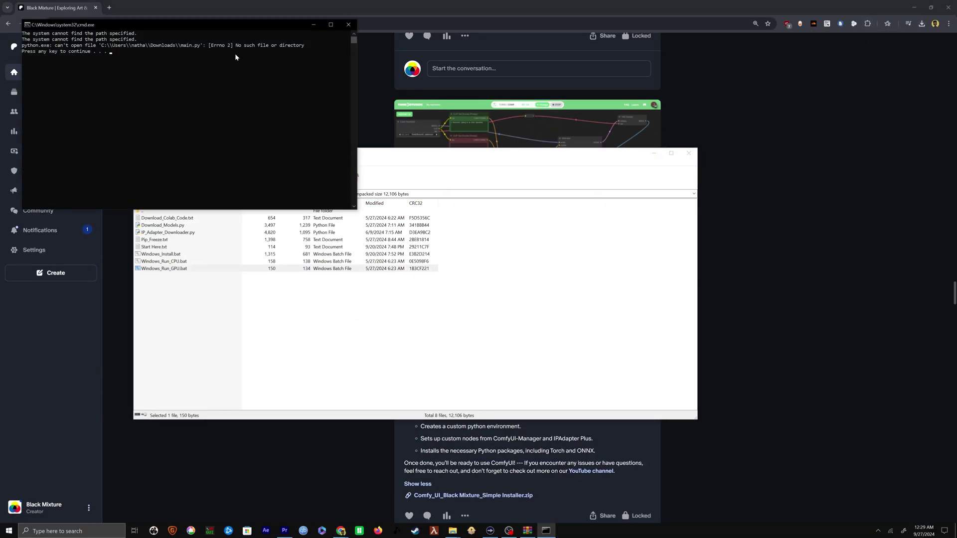
{"action": "key", "text": "Return"}
{"action": "double_click", "coordinate": [165, 268]}
{"action": "key", "text": "Return"}
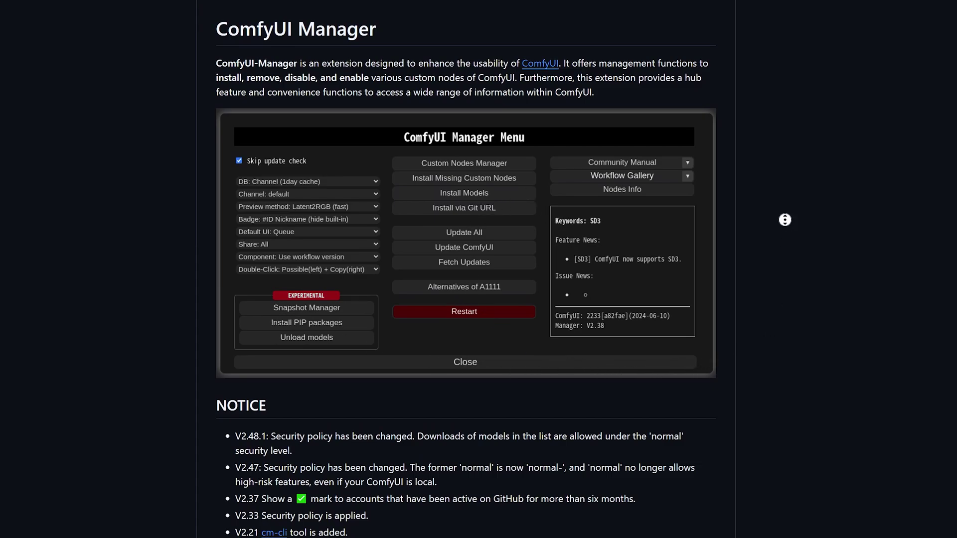
Review the ComfyUI Manager README through its How To Use section, and open Install Missing Custom Nodes in the manager.
{"action": "scroll", "coordinate": [785, 232], "scroll_direction": "down", "scroll_amount": 1}
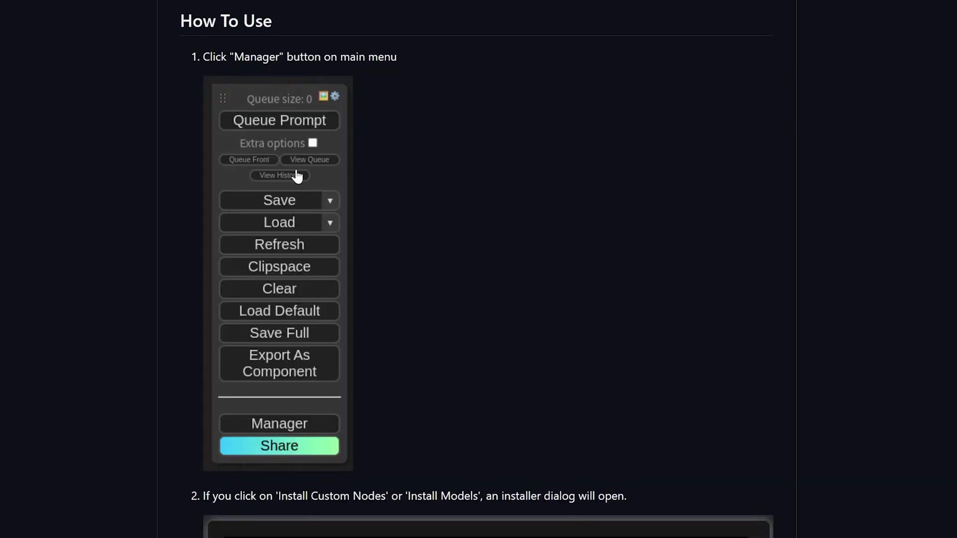
{"action": "scroll", "coordinate": [477, 269], "scroll_direction": "down", "scroll_amount": 3}
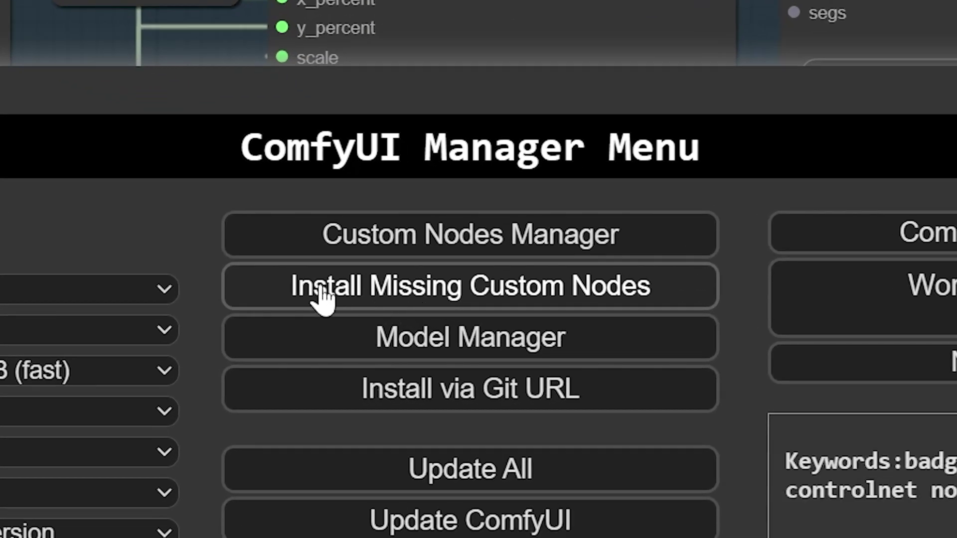
{"action": "left_click", "coordinate": [520, 294]}
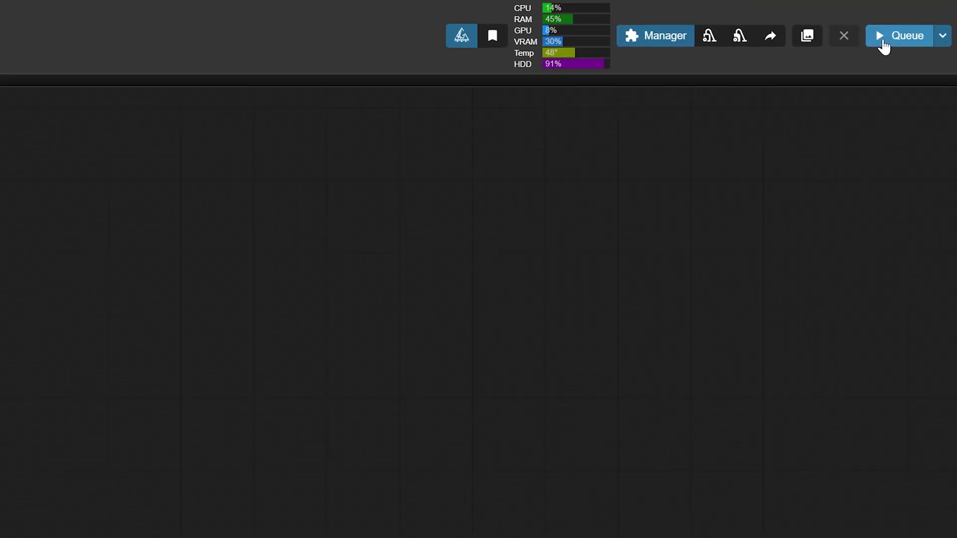
Search ComfyUI's custom nodes manager for "advanced live portrait" and close the manager.
{"action": "left_click", "coordinate": [674, 40]}
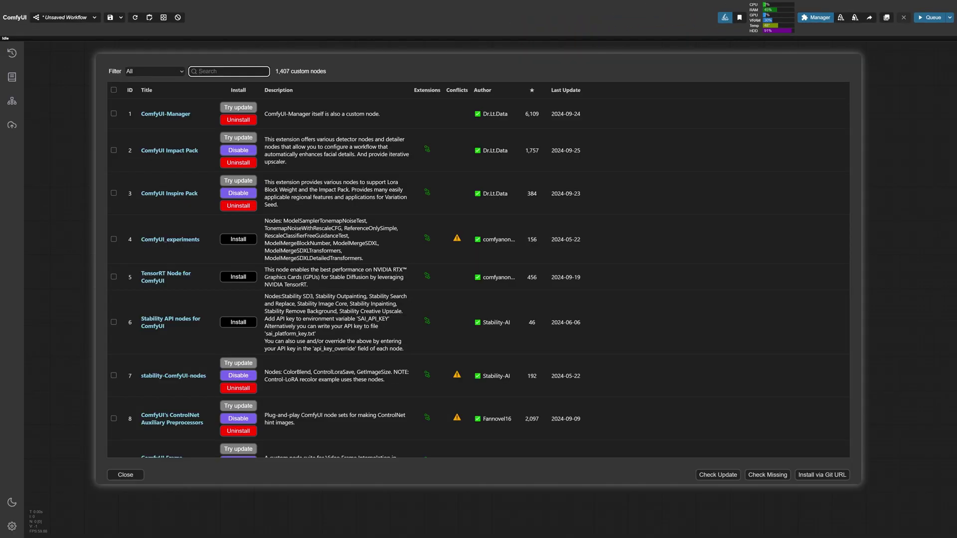
{"action": "type", "text": "d"}
{"action": "type", "text": "advanced live portrait"}
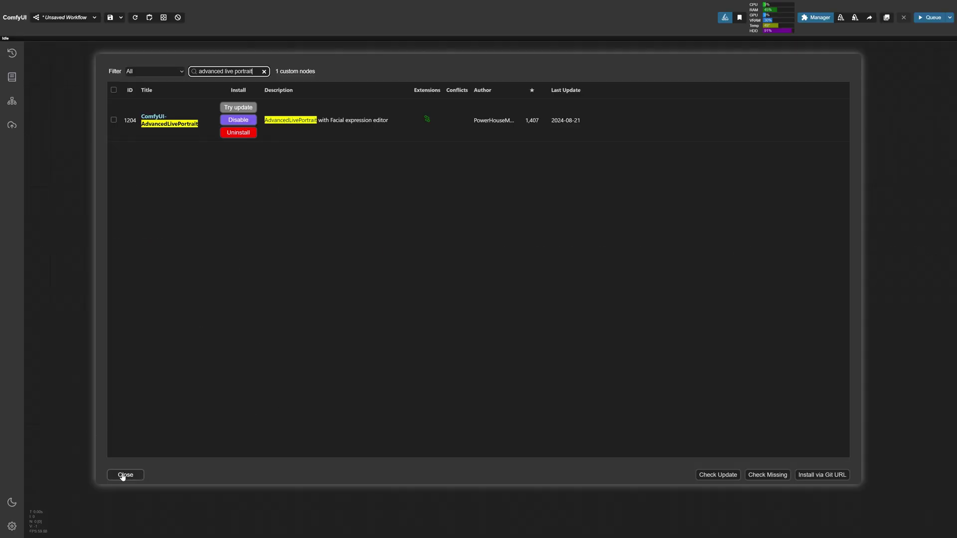
{"action": "left_click", "coordinate": [123, 476]}
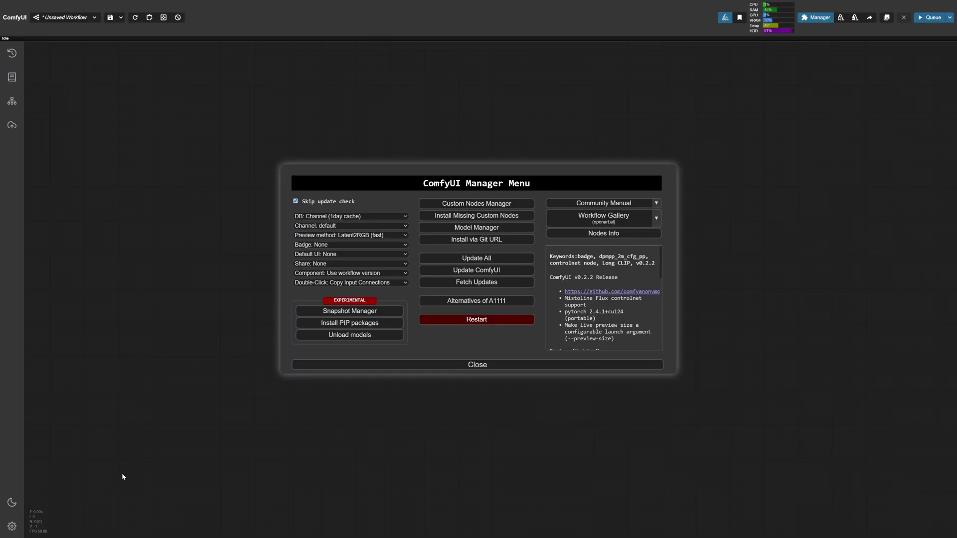
{"action": "left_click", "coordinate": [464, 367]}
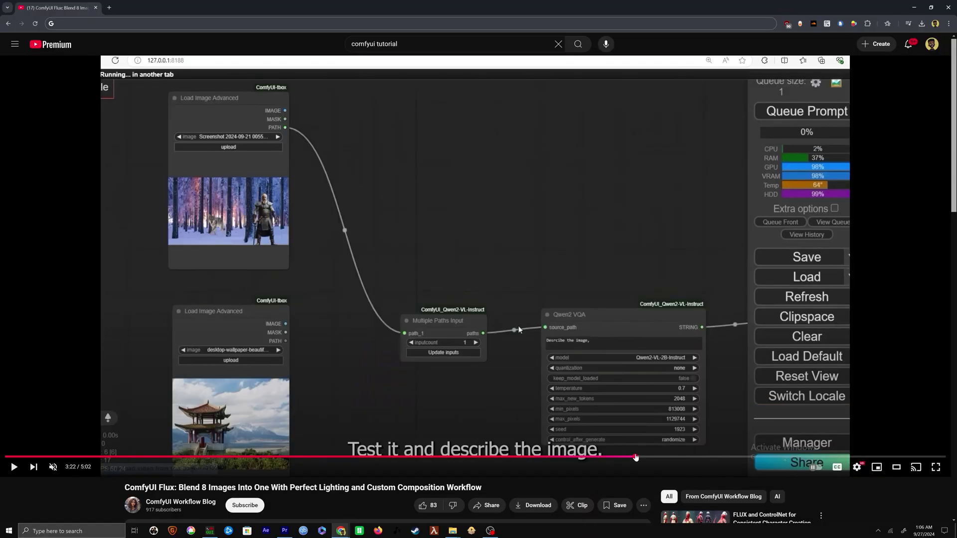
Skim forward through the YouTube video on blending 8 images with ComfyUI Flux, up to about 3:57.
{"action": "left_click", "coordinate": [680, 457]}
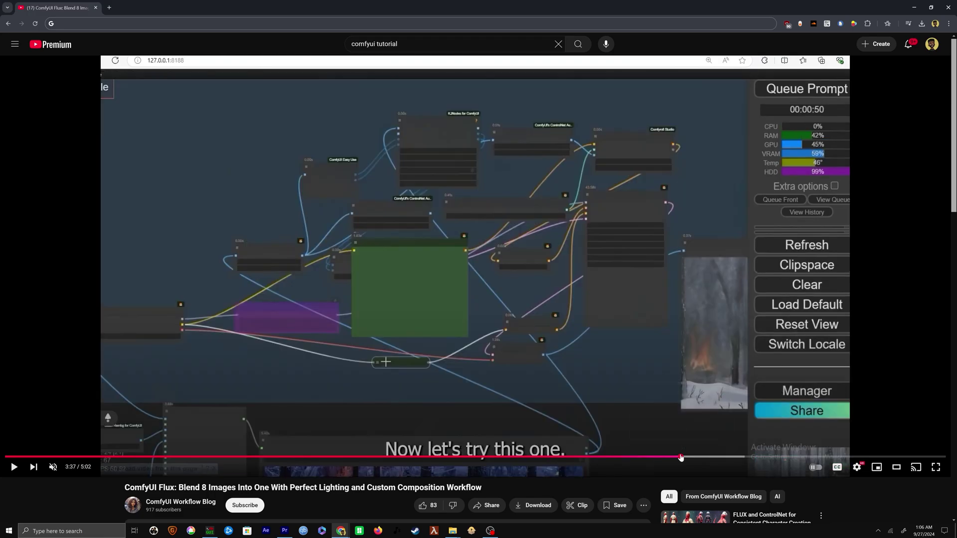
{"action": "left_click", "coordinate": [708, 457]}
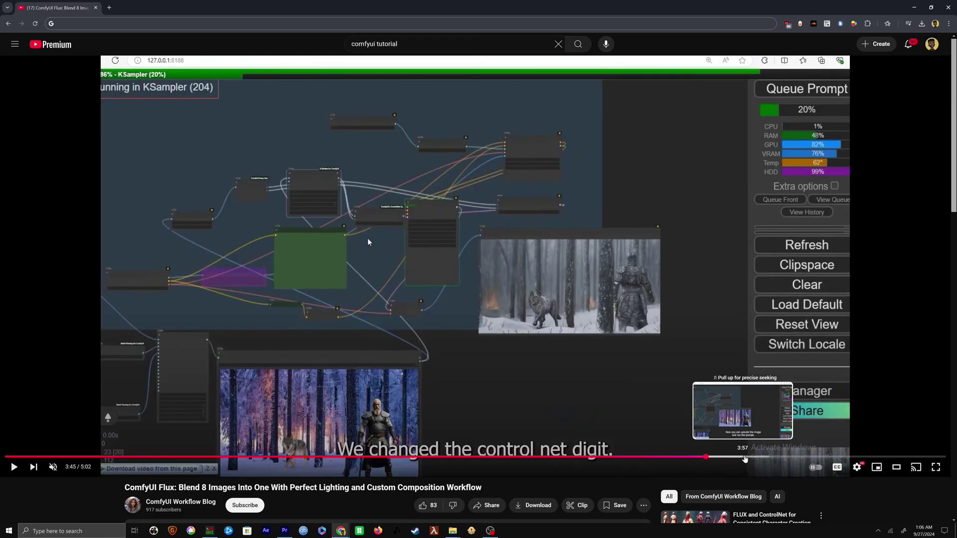
{"action": "left_click", "coordinate": [744, 457]}
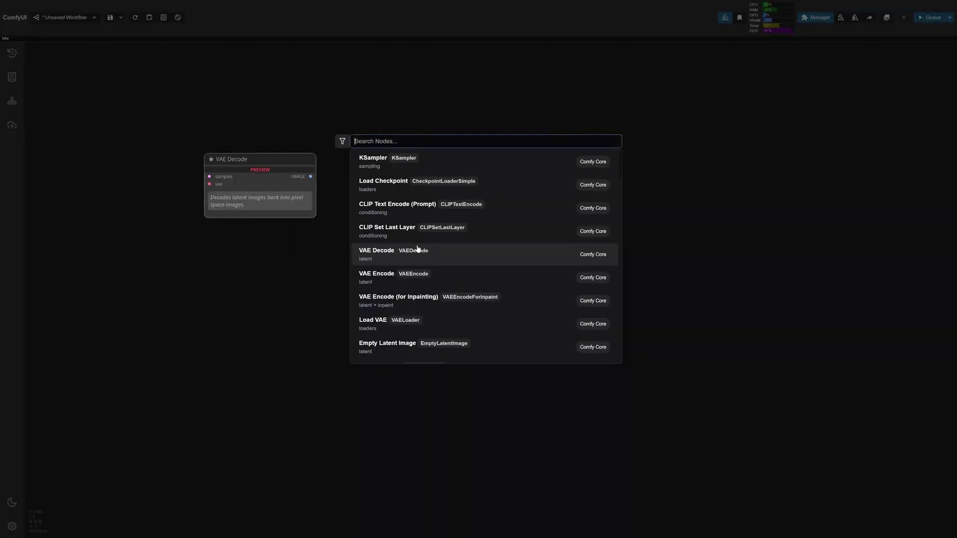
Add a Load Image node to the empty ComfyUI workflow and reposition it slightly on the canvas.
{"action": "left_click", "coordinate": [364, 462]}
{"action": "double_click", "coordinate": [425, 302]}
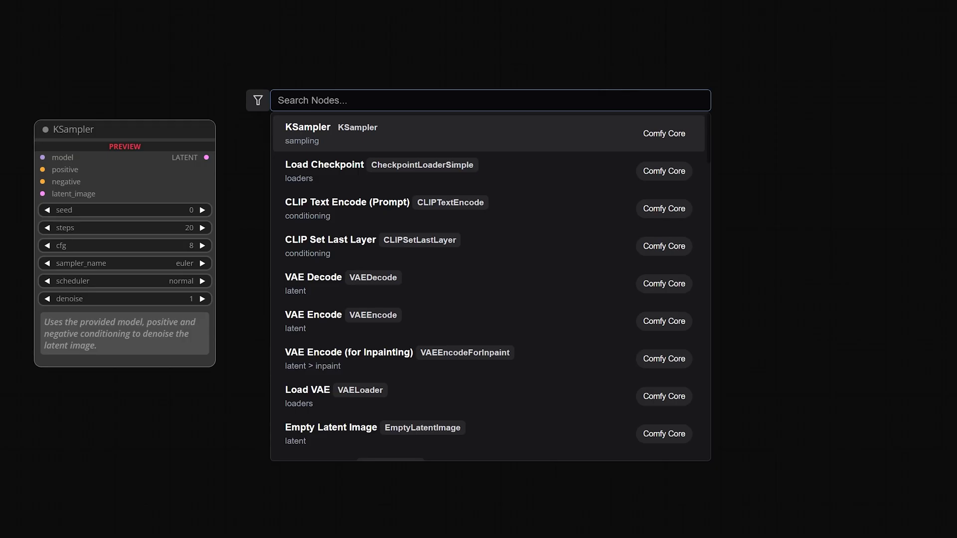
{"action": "type", "text": "load image"}
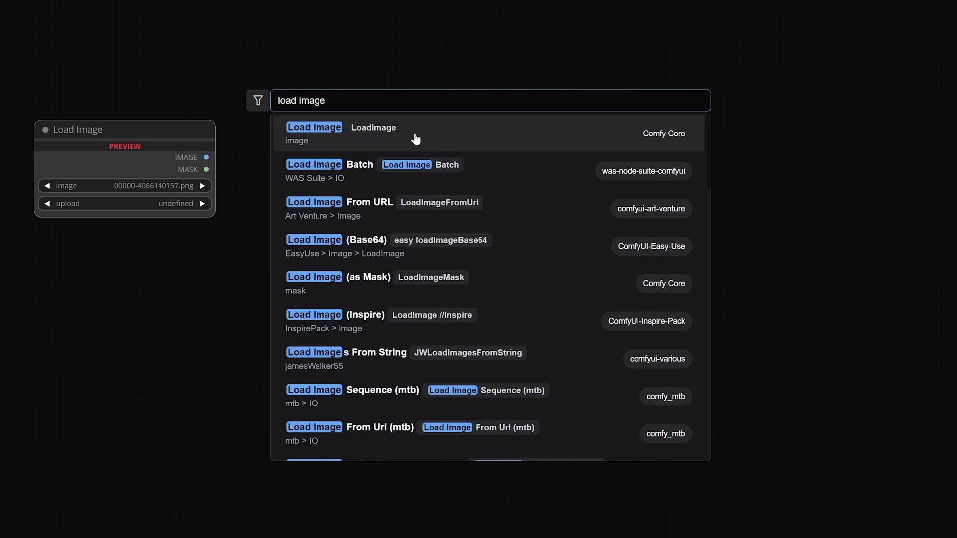
{"action": "left_click", "coordinate": [415, 140]}
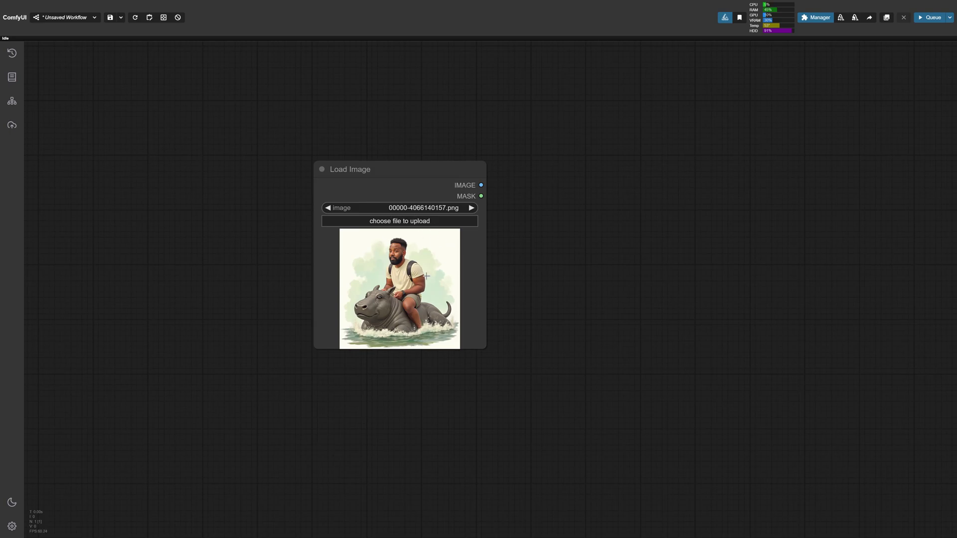
{"action": "scroll", "coordinate": [478, 180], "scroll_direction": "up", "scroll_amount": 5}
{"action": "scroll", "coordinate": [442, 171], "scroll_direction": "down", "scroll_amount": 5}
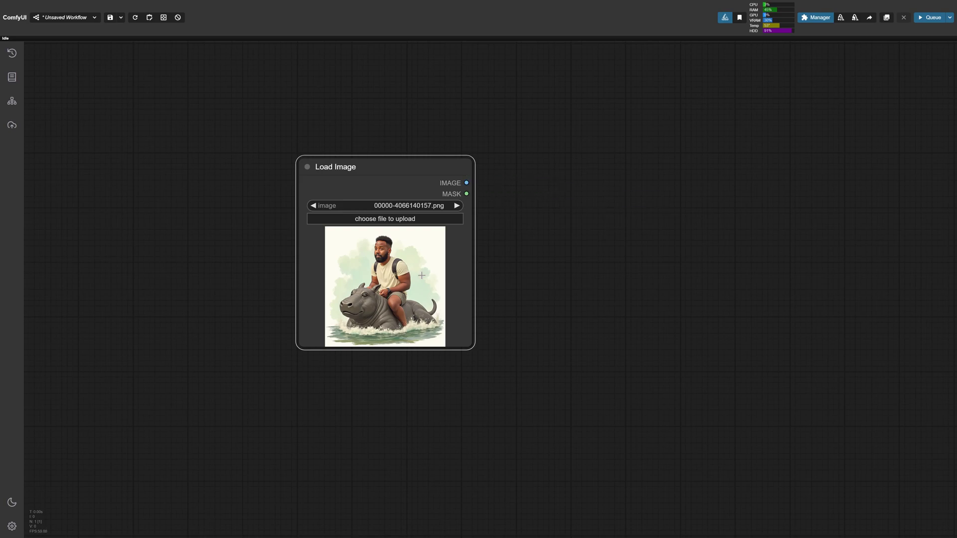
{"action": "scroll", "coordinate": [425, 309], "scroll_direction": "up", "scroll_amount": 1}
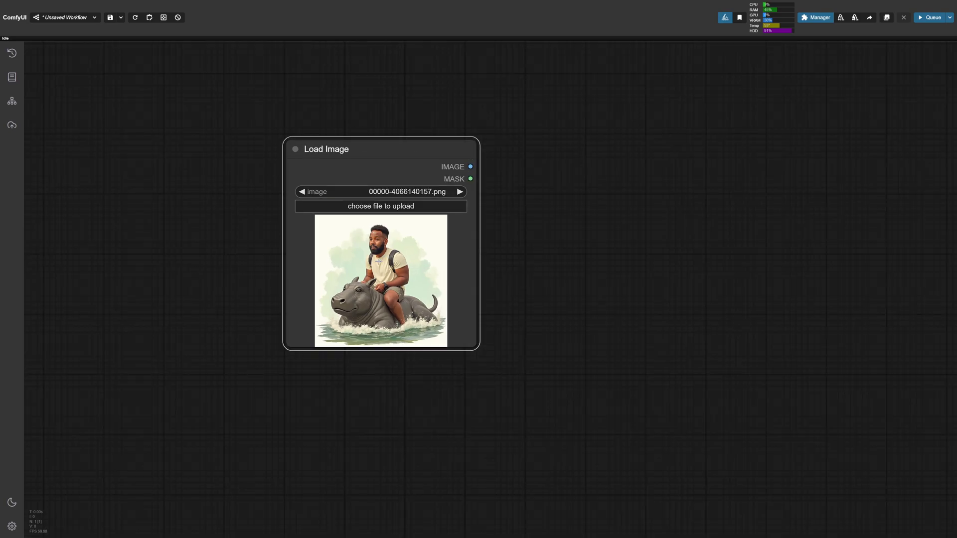
{"action": "mouse_move", "coordinate": [396, 157]}
{"action": "left_mouse_down"}
{"action": "mouse_move", "coordinate": [405, 135]}
{"action": "mouse_move", "coordinate": [405, 143]}
{"action": "left_mouse_up"}
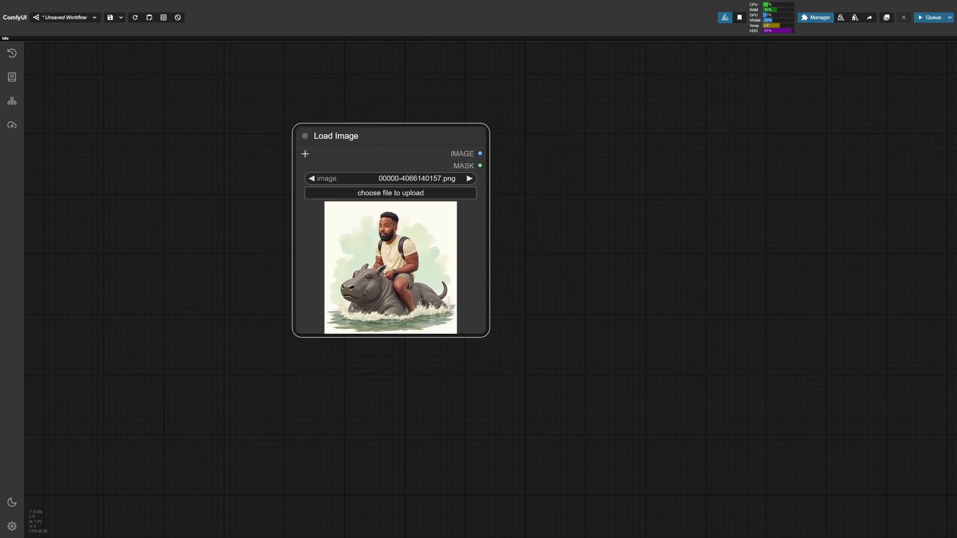
Open the Load Image node's file chooser for the source picture and close it.
{"action": "left_click", "coordinate": [398, 194]}
{"action": "left_click", "coordinate": [775, 411]}
Add an Expression Editor (PHM) node beside the Load Image node.
{"action": "left_click_drag", "start_coordinate": [658, 303], "coordinate": [552, 319]}
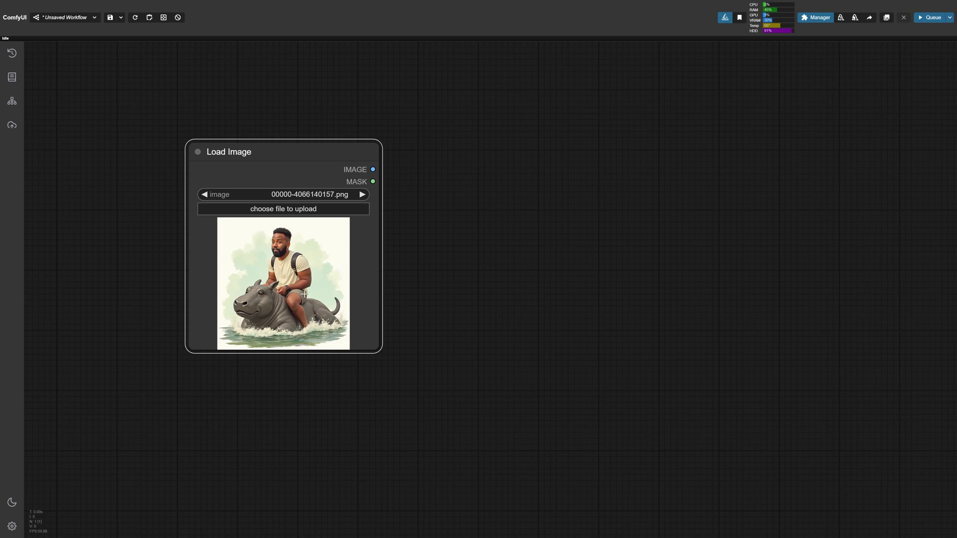
{"action": "double_click", "coordinate": [510, 194]}
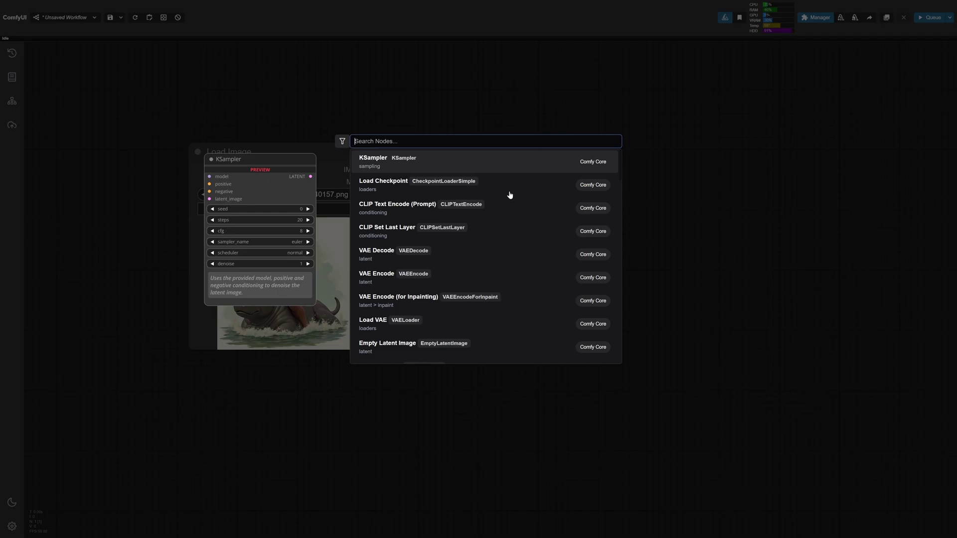
{"action": "type", "text": "expression"}
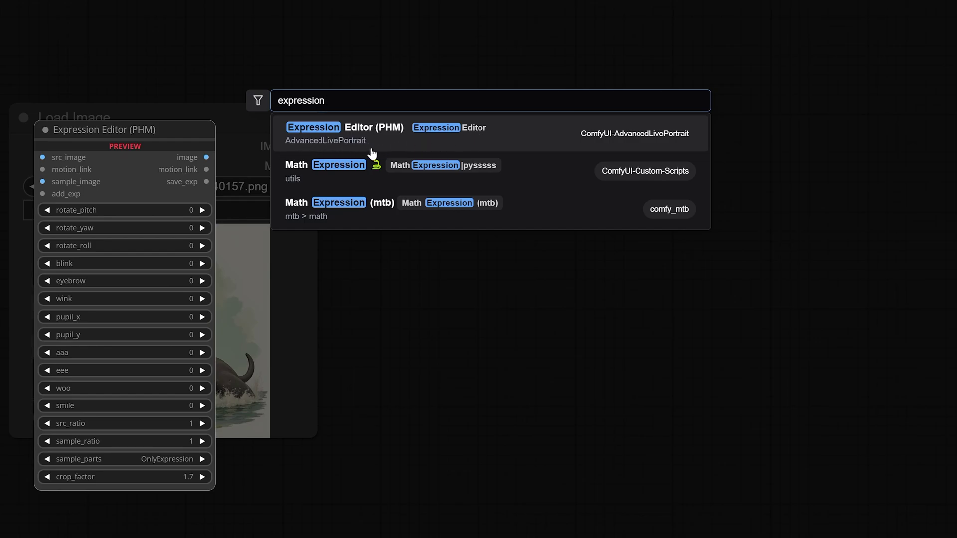
{"action": "left_click", "coordinate": [423, 126]}
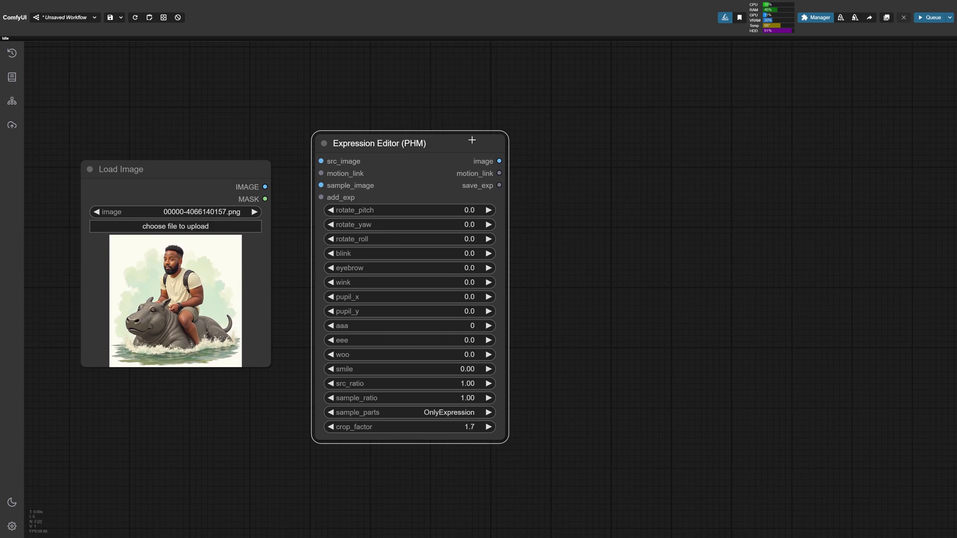
Add a Preview Image node beside the Expression Editor (PHM) node.
{"action": "double_click", "coordinate": [591, 190]}
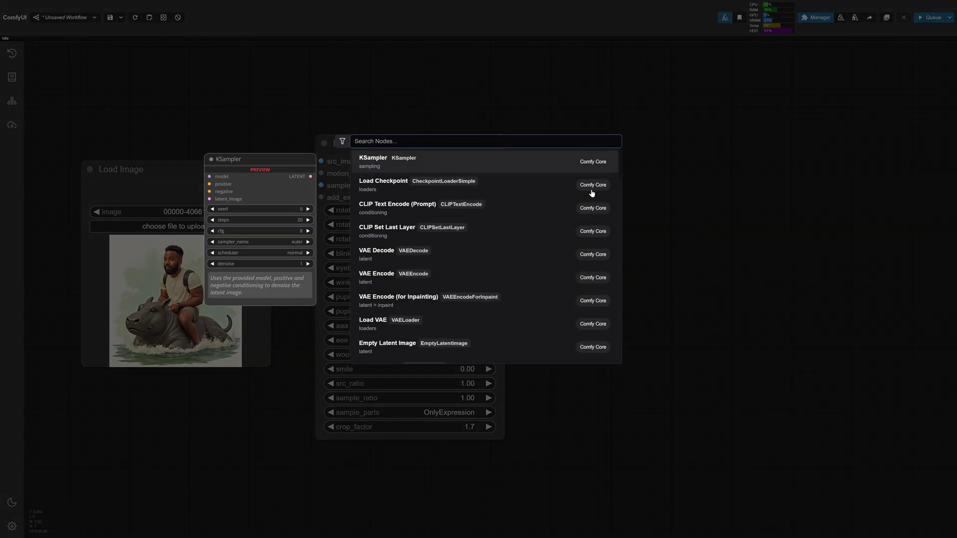
{"action": "type", "text": "prevoew"}
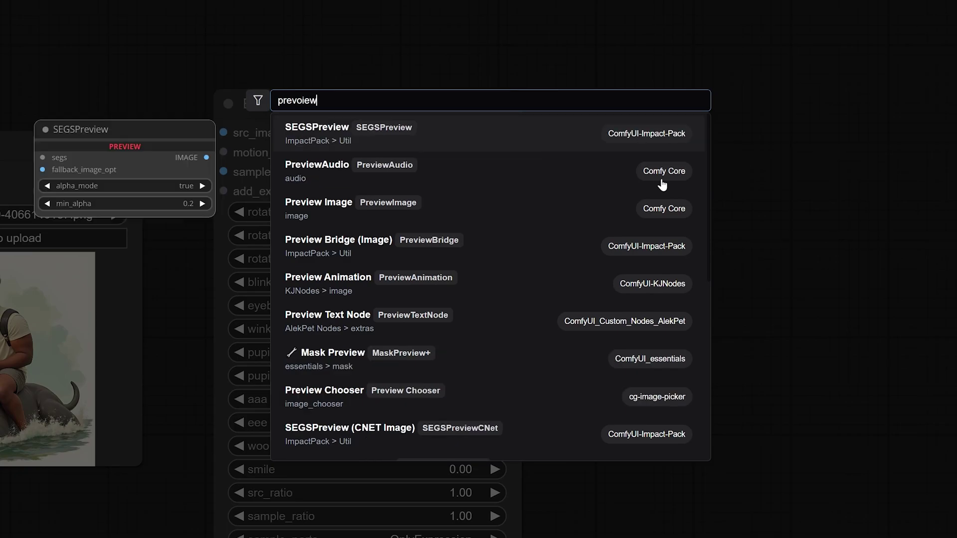
{"action": "key", "text": "BackSpace"}
{"action": "key", "text": "BackSpace"}
{"action": "key", "text": "BackSpace"}
{"action": "type", "text": "iew"}
{"action": "left_click", "coordinate": [663, 208]}
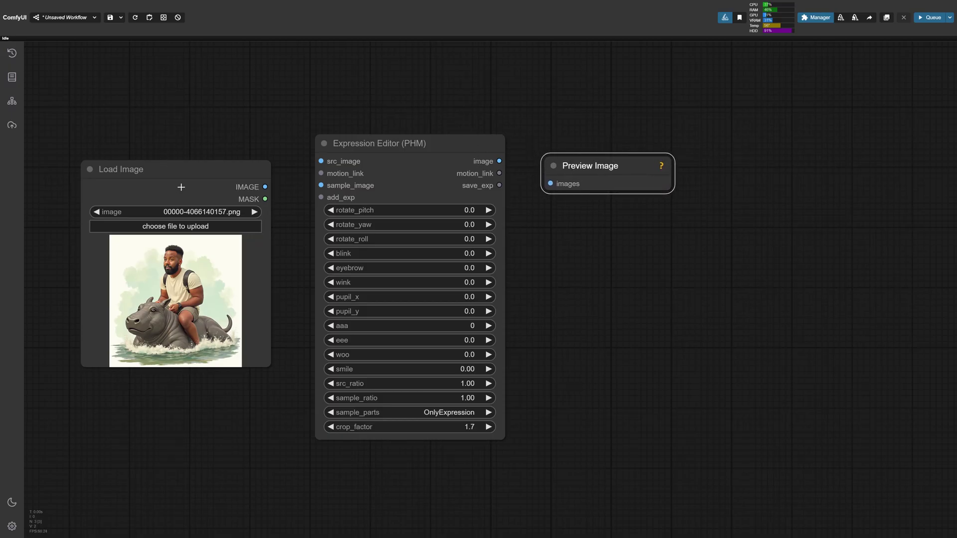
Connect the Load Image node's IMAGE output to the Expression Editor's src_image input, aligning the two nodes.
{"action": "left_click_drag", "start_coordinate": [181, 187], "coordinate": [165, 165]}
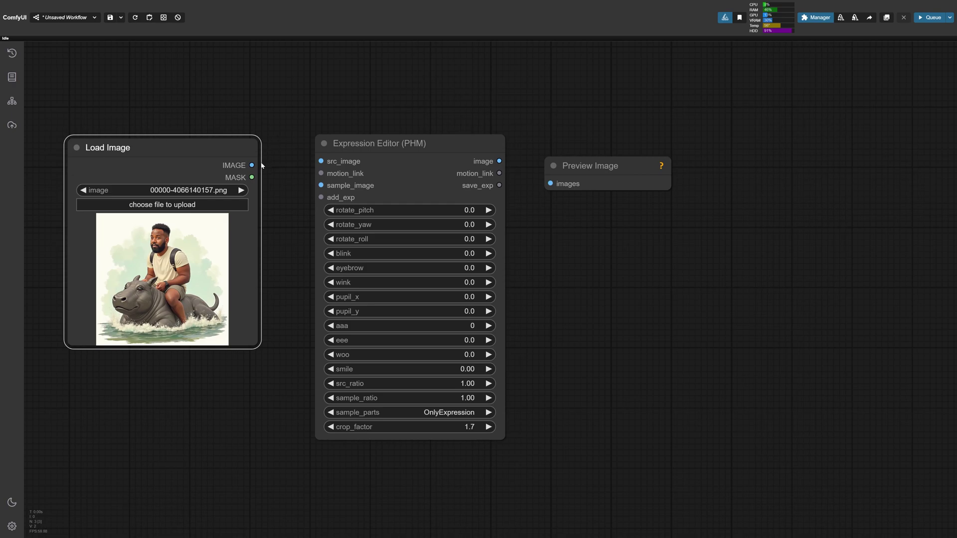
{"action": "left_click_drag", "start_coordinate": [252, 165], "coordinate": [320, 161]}
{"action": "left_click_drag", "start_coordinate": [407, 133], "coordinate": [390, 126]}
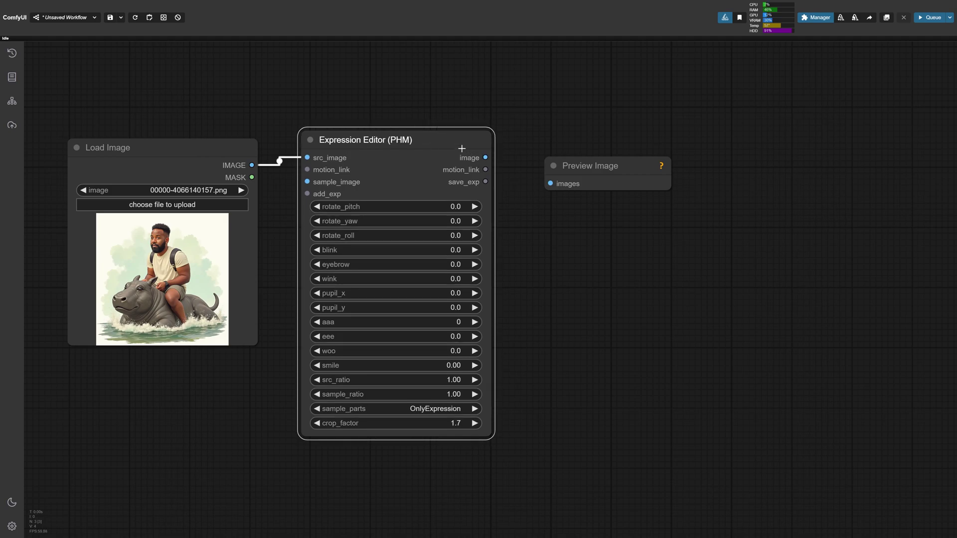
Connect the Expression Editor's image output to the Preview Image node and move the nodes closer together.
{"action": "left_click_drag", "start_coordinate": [487, 158], "coordinate": [549, 165]}
{"action": "left_click", "coordinate": [586, 174]}
{"action": "left_click_drag", "start_coordinate": [175, 158], "coordinate": [195, 152]}
Run the workflow and inspect the picture in the Preview Image node.
{"action": "left_click", "coordinate": [930, 17]}
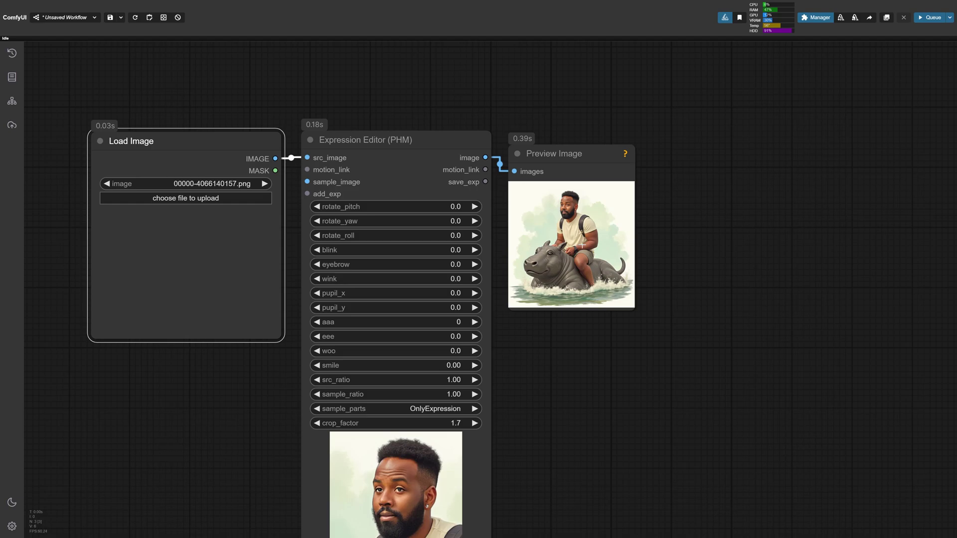
{"action": "scroll", "coordinate": [607, 211], "scroll_direction": "up", "scroll_amount": 5}
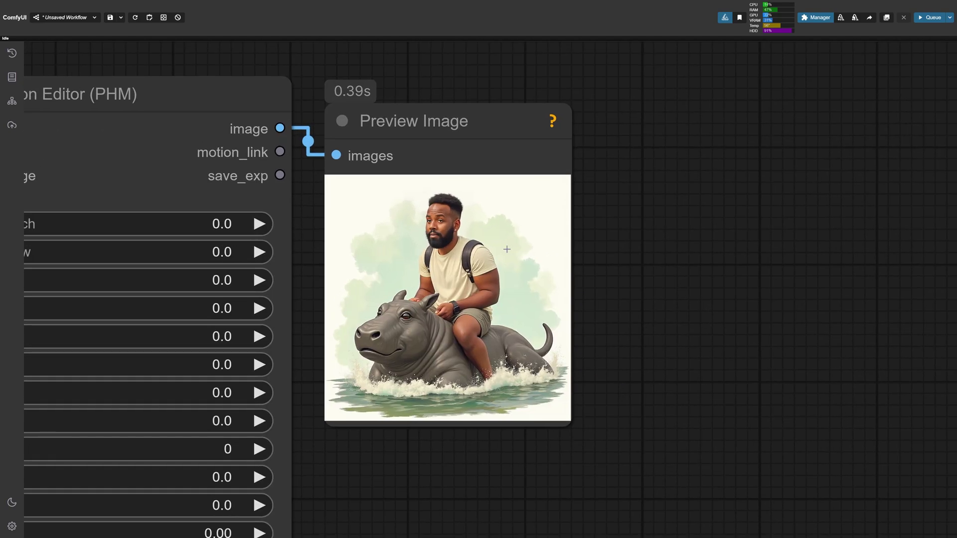
{"action": "scroll", "coordinate": [506, 249], "scroll_direction": "down", "scroll_amount": 5}
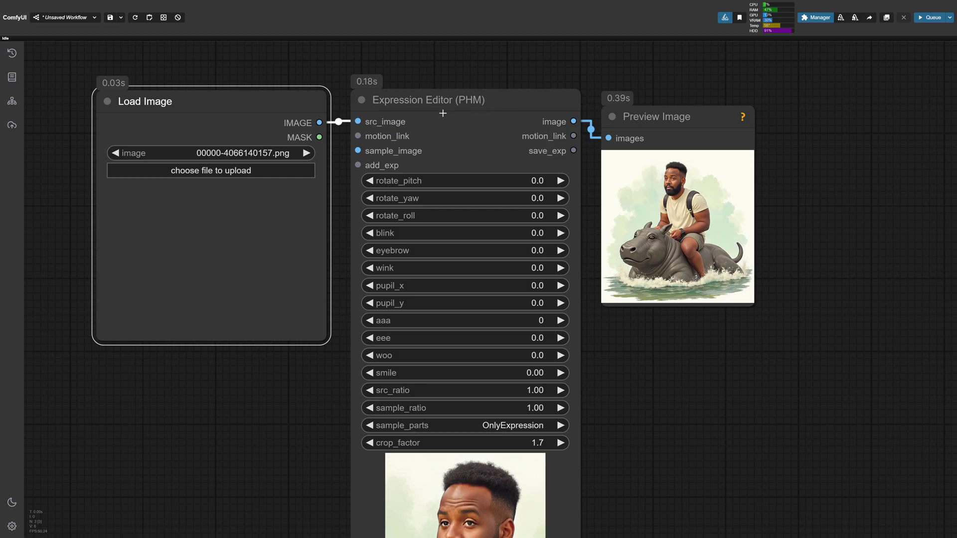
Set the Expression Editor's rotate_pitch to 1.0 and rotate_yaw to -5.6.
{"action": "left_click_drag", "start_coordinate": [474, 140], "coordinate": [376, 137]}
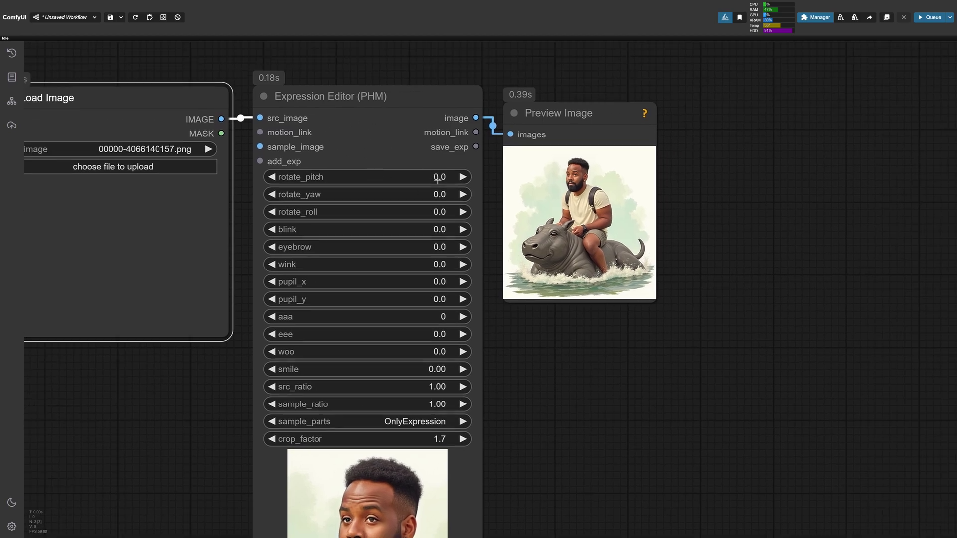
{"action": "left_click_drag", "start_coordinate": [437, 179], "coordinate": [432, 181]}
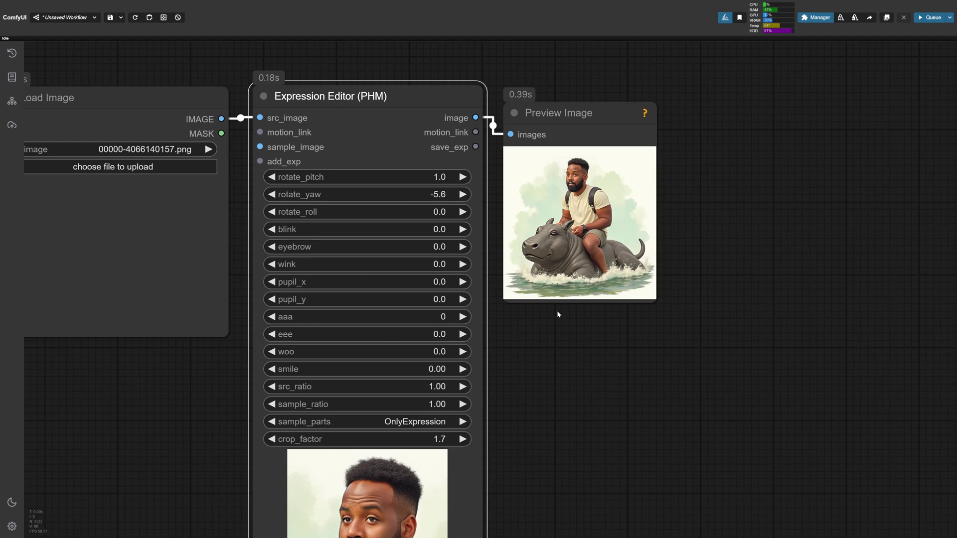
Run the workflow with the new head rotation and inspect the man's face in the Preview Image node.
{"action": "left_click_drag", "start_coordinate": [521, 366], "coordinate": [525, 361]}
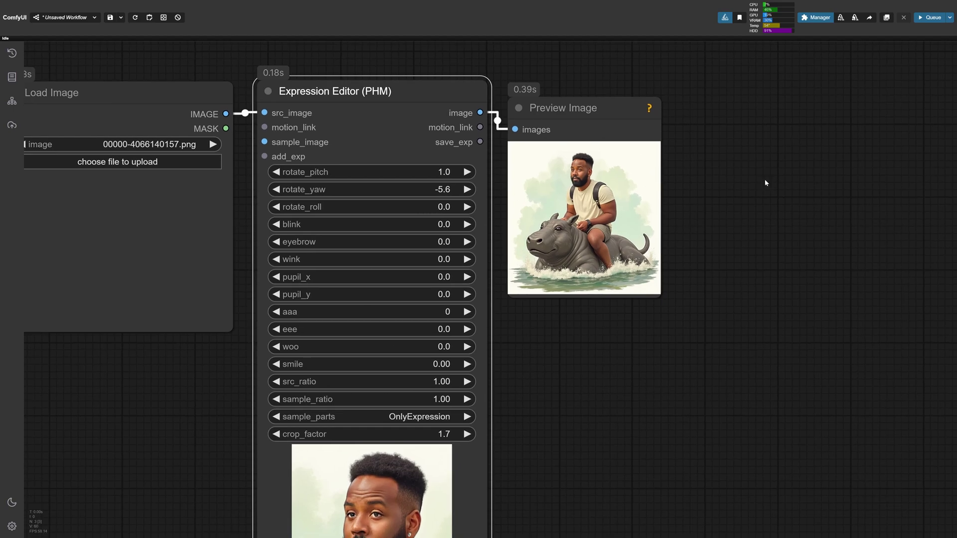
{"action": "left_click", "coordinate": [935, 18]}
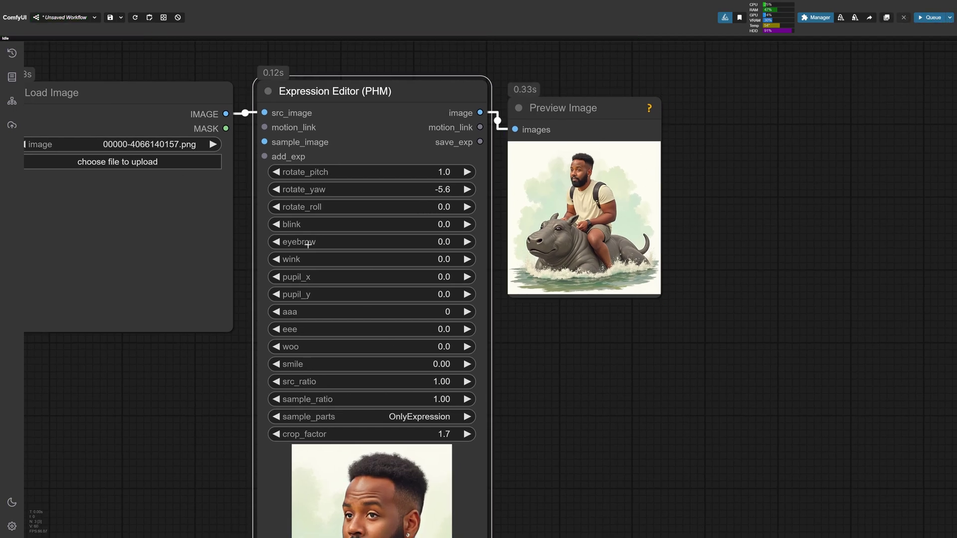
{"action": "scroll", "coordinate": [592, 161], "scroll_direction": "up", "scroll_amount": 10}
{"action": "scroll", "coordinate": [471, 266], "scroll_direction": "down", "scroll_amount": 5}
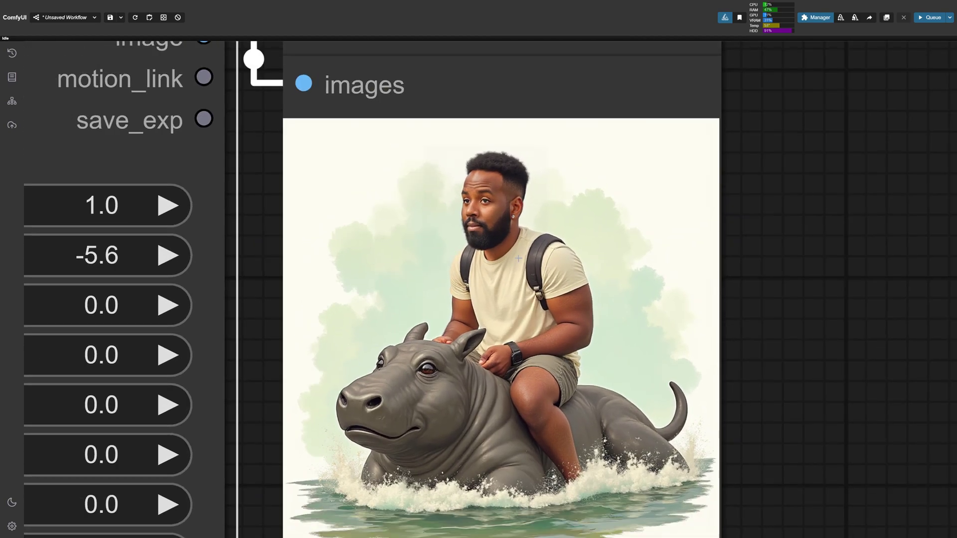
{"action": "scroll", "coordinate": [471, 265], "scroll_direction": "down", "scroll_amount": 6}
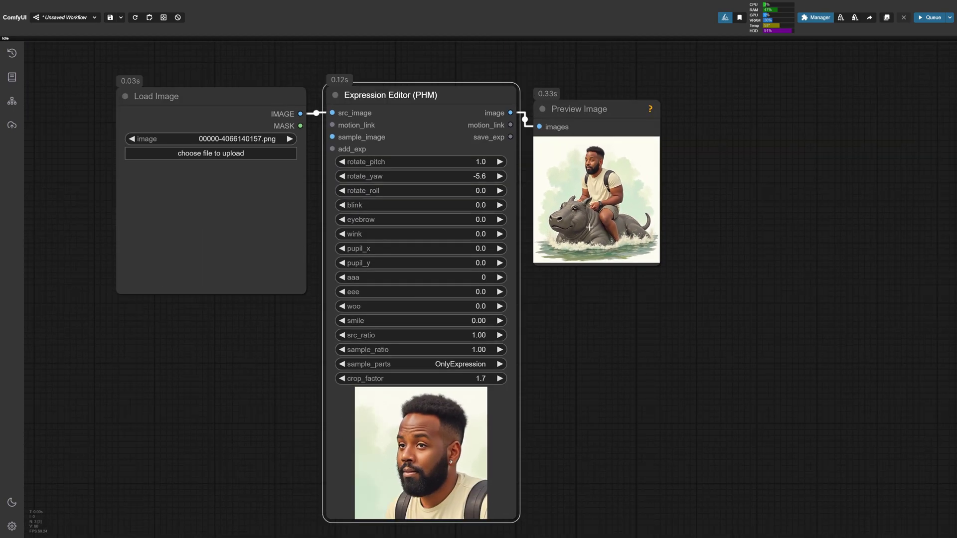
Set rotate_yaw to -12.8 and switch Auto Queue to Instant so the workflow runs continuously.
{"action": "left_click_drag", "start_coordinate": [240, 133], "coordinate": [244, 133]}
{"action": "left_click", "coordinate": [612, 151]}
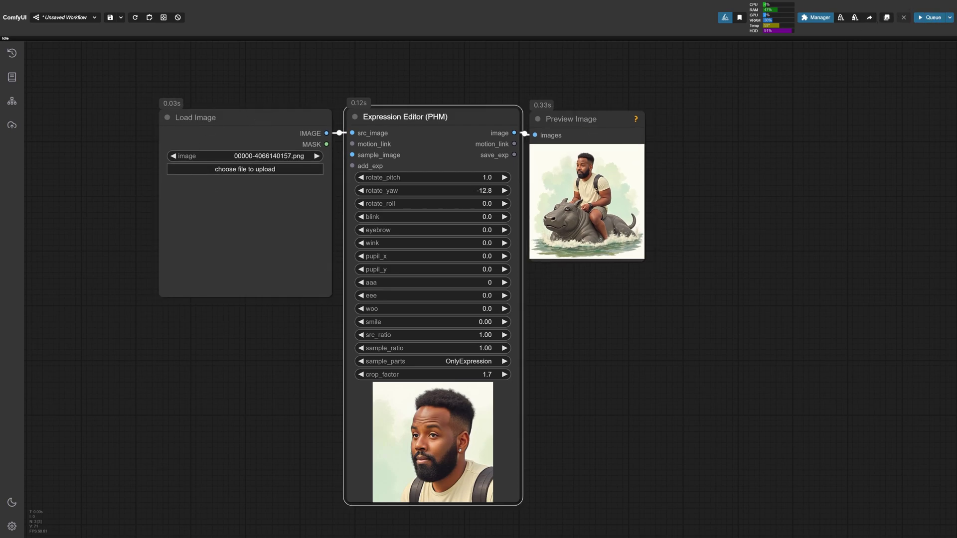
{"action": "left_click", "coordinate": [949, 19]}
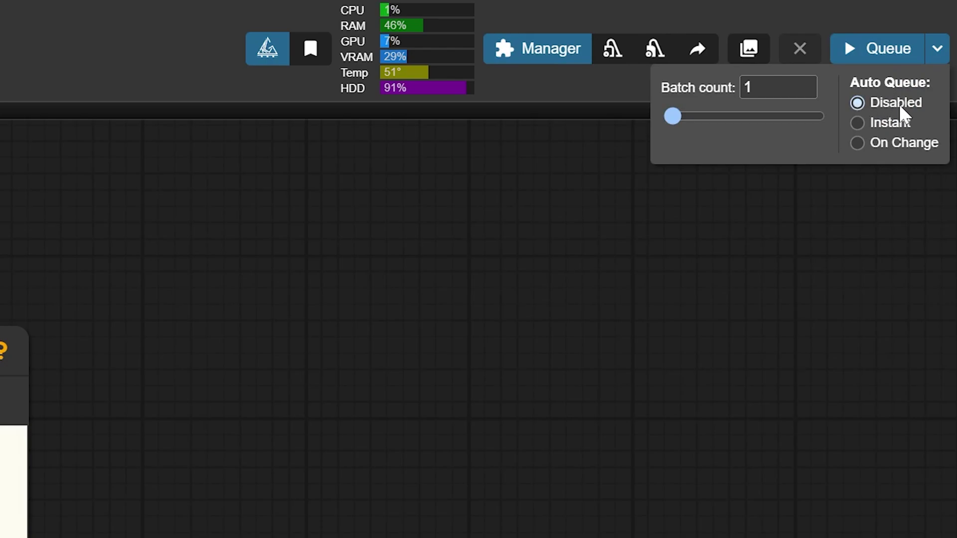
{"action": "left_click", "coordinate": [897, 124]}
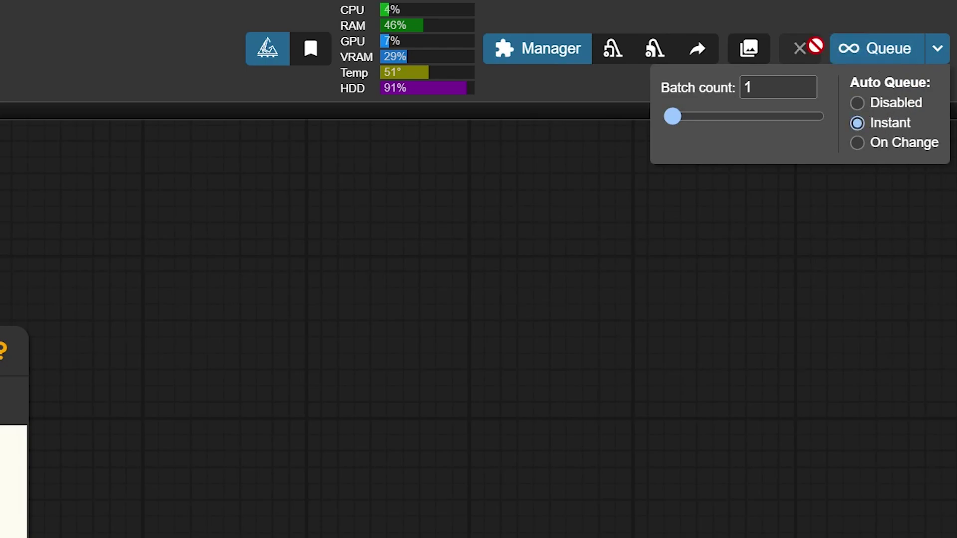
{"action": "left_click", "coordinate": [778, 341]}
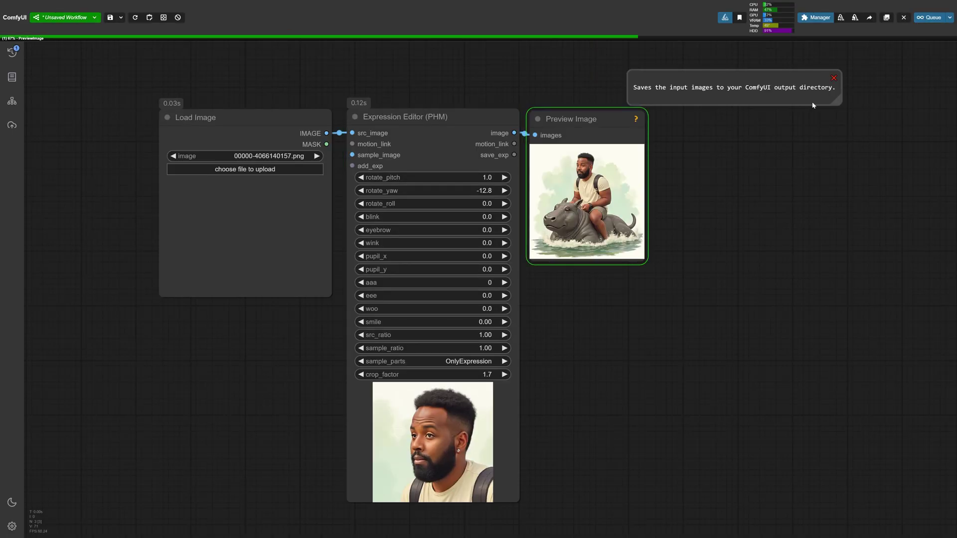
Set the Expression Editor's rotate_yaw to 20.0, rotate_roll to 5.4 and blink to 5.0.
{"action": "left_click_drag", "start_coordinate": [640, 310], "coordinate": [561, 301]}
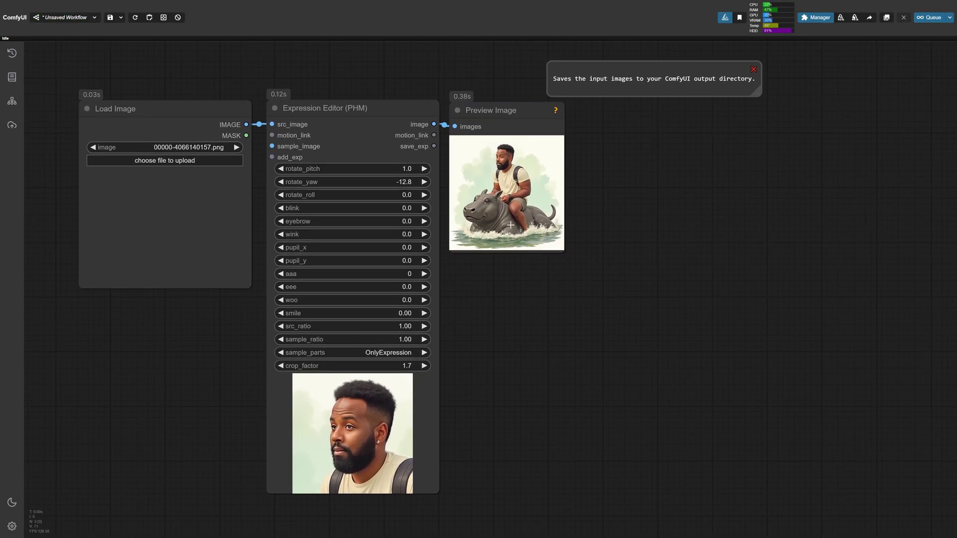
{"action": "left_click_drag", "start_coordinate": [389, 182], "coordinate": [423, 181]}
{"action": "scroll", "coordinate": [199, 67], "scroll_direction": "up", "scroll_amount": 3}
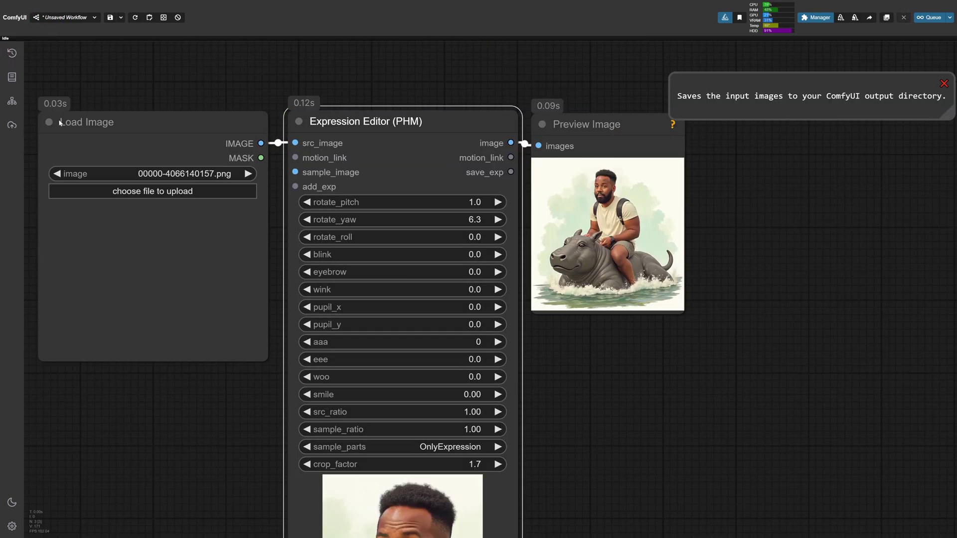
{"action": "mouse_move", "coordinate": [462, 236]}
{"action": "left_mouse_down"}
{"action": "mouse_move", "coordinate": [444, 254]}
{"action": "mouse_move", "coordinate": [491, 254]}
{"action": "mouse_move", "coordinate": [465, 254]}
{"action": "left_mouse_up"}
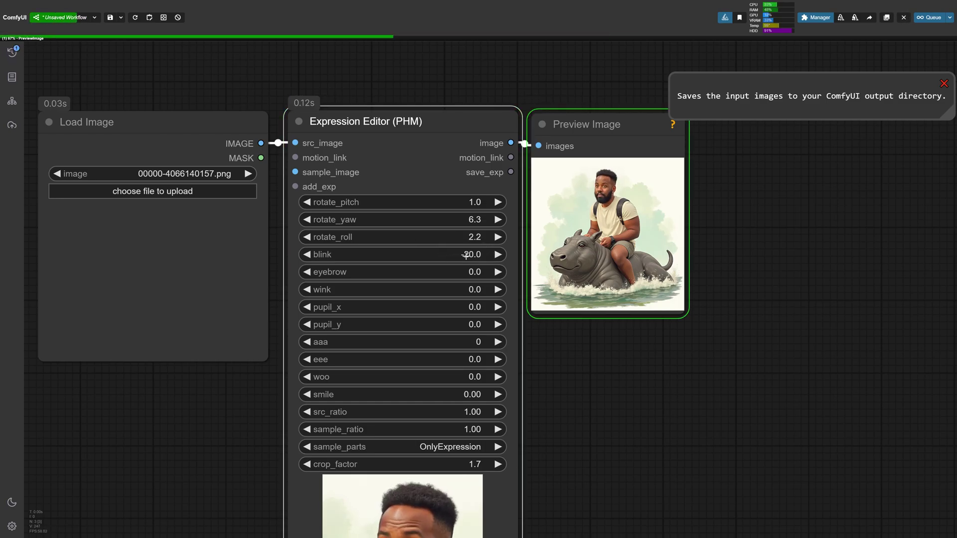
{"action": "scroll", "coordinate": [643, 249], "scroll_direction": "up", "scroll_amount": 8}
{"action": "left_click_drag", "start_coordinate": [543, 190], "coordinate": [531, 218]}
{"action": "left_click_drag", "start_coordinate": [238, 294], "coordinate": [300, 288]}
{"action": "left_click_drag", "start_coordinate": [276, 249], "coordinate": [299, 250]}
{"action": "mouse_move", "coordinate": [269, 212]}
{"action": "left_mouse_down"}
{"action": "mouse_move", "coordinate": [240, 211]}
{"action": "mouse_move", "coordinate": [280, 207]}
{"action": "left_mouse_up"}
{"action": "scroll", "coordinate": [406, 256], "scroll_direction": "down", "scroll_amount": 5}
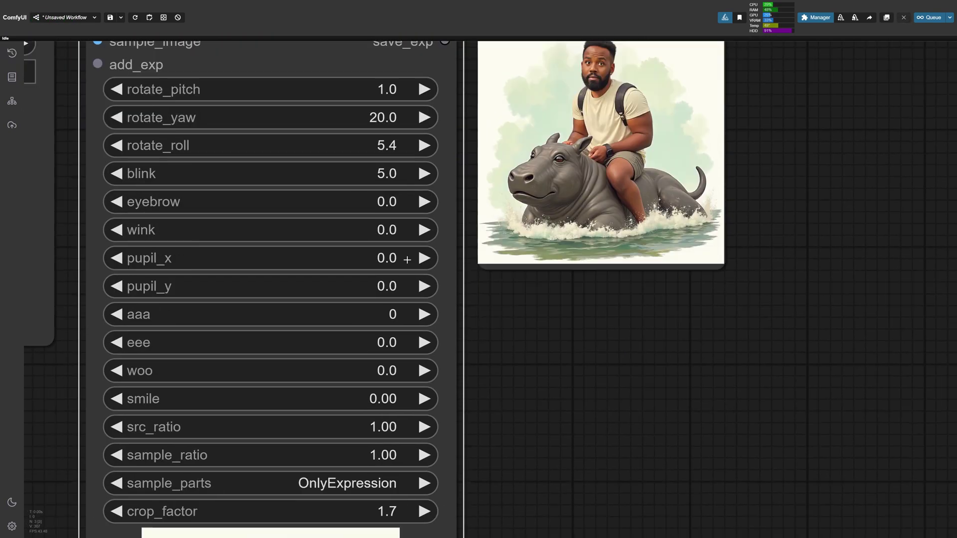
Open the character's mouth by setting aaa to 92, eee to 15.0 and woo to 3.5.
{"action": "scroll", "coordinate": [417, 256], "scroll_direction": "up", "scroll_amount": 1}
{"action": "scroll", "coordinate": [397, 287], "scroll_direction": "down", "scroll_amount": 3}
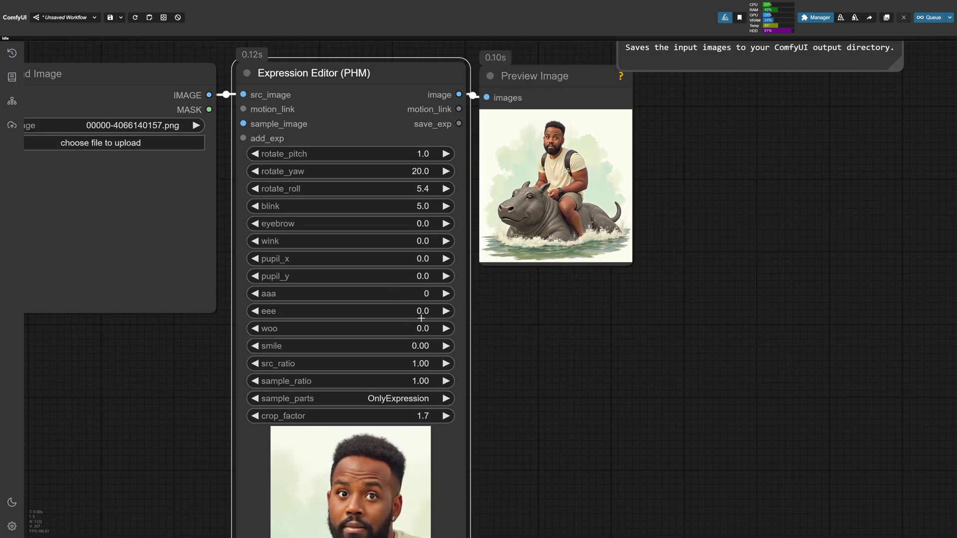
{"action": "left_click_drag", "start_coordinate": [422, 318], "coordinate": [393, 288]}
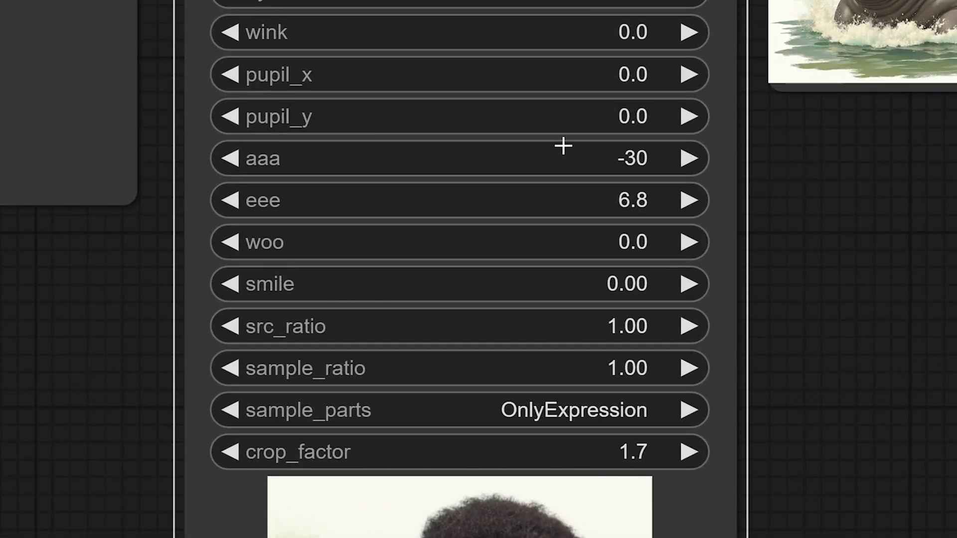
{"action": "left_click_drag", "start_coordinate": [563, 146], "coordinate": [742, 150]}
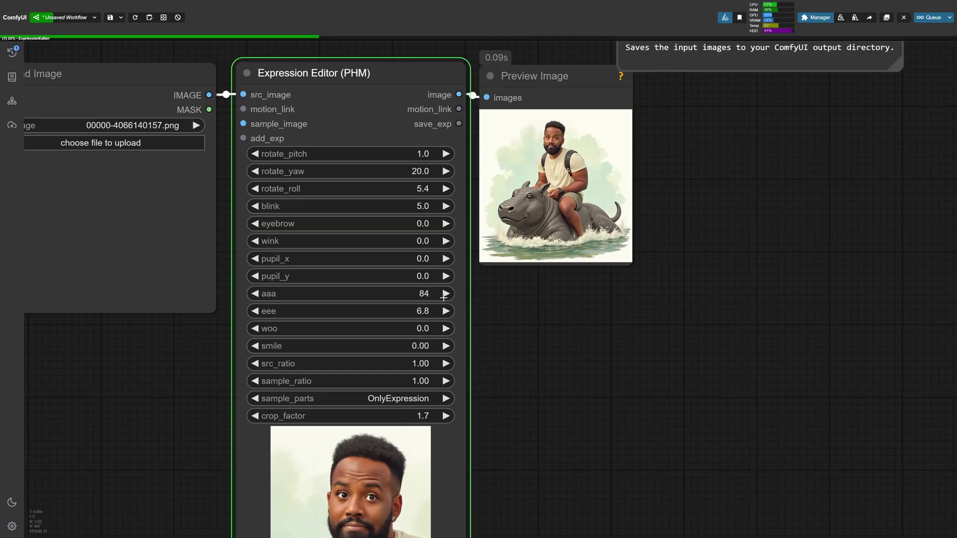
{"action": "left_click_drag", "start_coordinate": [426, 317], "coordinate": [431, 317]}
{"action": "left_click_drag", "start_coordinate": [409, 315], "coordinate": [421, 332]}
{"action": "scroll", "coordinate": [406, 342], "scroll_direction": "up", "scroll_amount": 5}
{"action": "left_click_drag", "start_coordinate": [352, 378], "coordinate": [338, 266]}
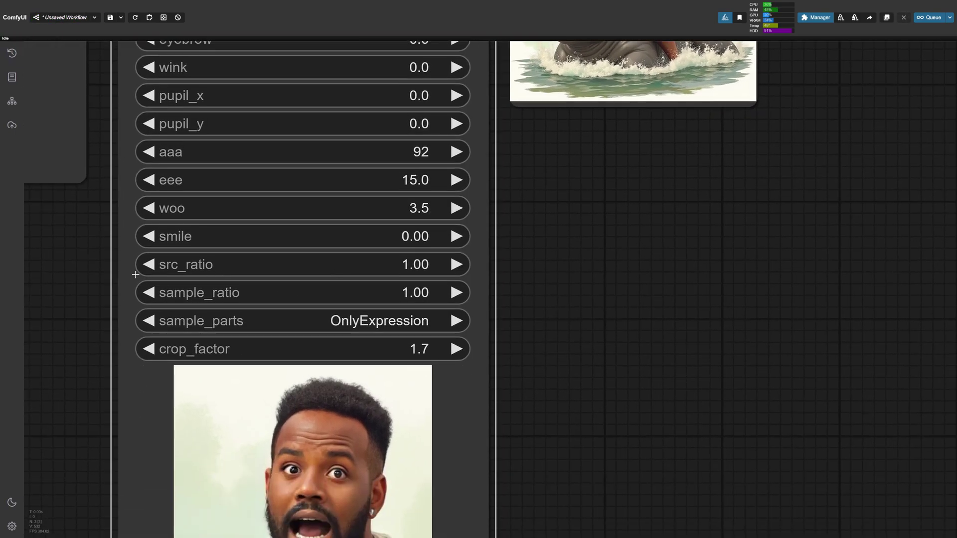
Set crop_factor to 1.5 and compare the head tilt at rotate_pitch 20.0 and -20.0.
{"action": "scroll", "coordinate": [457, 320], "scroll_direction": "down", "scroll_amount": 5}
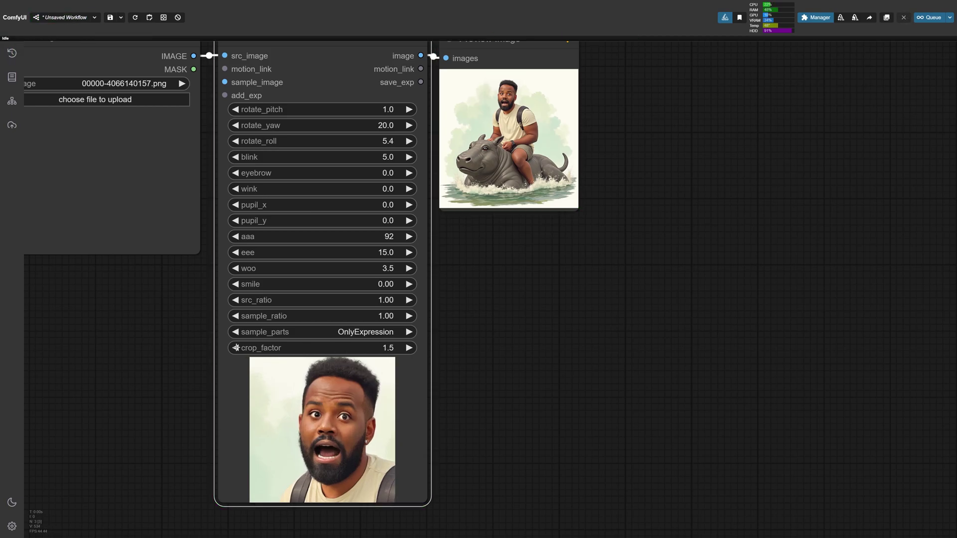
{"action": "scroll", "coordinate": [531, 126], "scroll_direction": "up", "scroll_amount": 6}
{"action": "left_click_drag", "start_coordinate": [359, 99], "coordinate": [360, 224]}
{"action": "left_click_drag", "start_coordinate": [274, 225], "coordinate": [391, 224]}
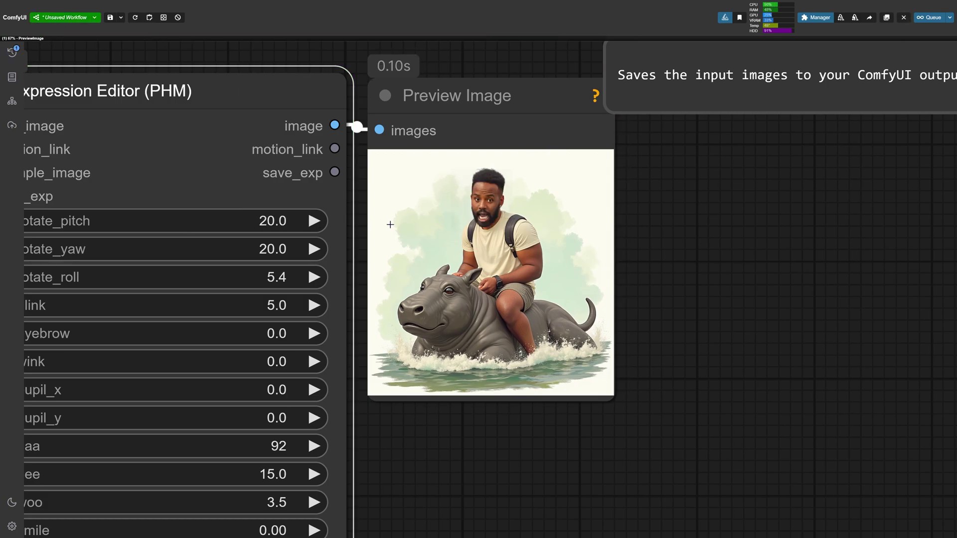
{"action": "scroll", "coordinate": [508, 159], "scroll_direction": "up", "scroll_amount": 5}
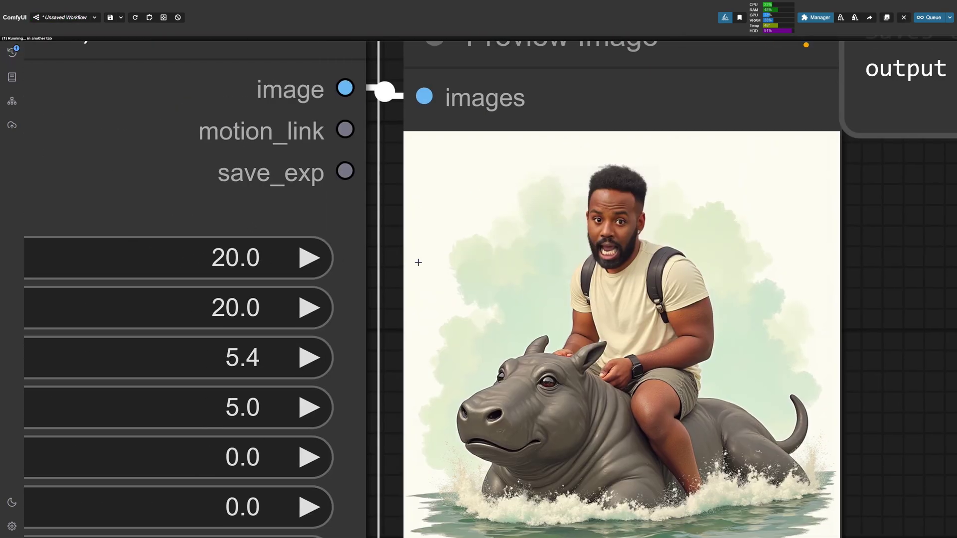
{"action": "left_click_drag", "start_coordinate": [418, 263], "coordinate": [104, 262]}
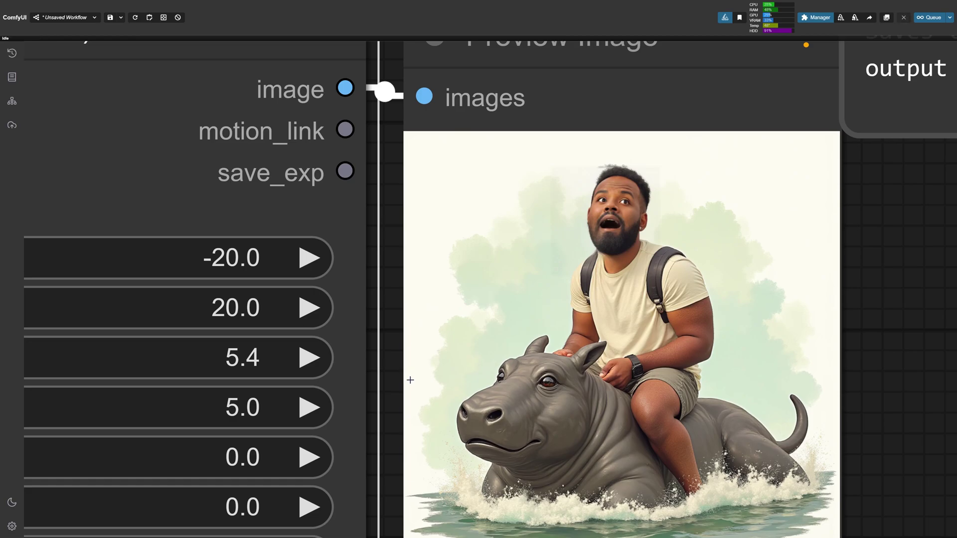
Set the Expression Editor's crop_factor to 2.5 and check the wider crop in its face preview.
{"action": "left_click_drag", "start_coordinate": [392, 380], "coordinate": [495, 132]}
{"action": "scroll", "coordinate": [495, 132], "scroll_direction": "down", "scroll_amount": 6}
{"action": "left_click_drag", "start_coordinate": [583, 385], "coordinate": [583, 220]}
{"action": "scroll", "coordinate": [602, 352], "scroll_direction": "down", "scroll_amount": 3}
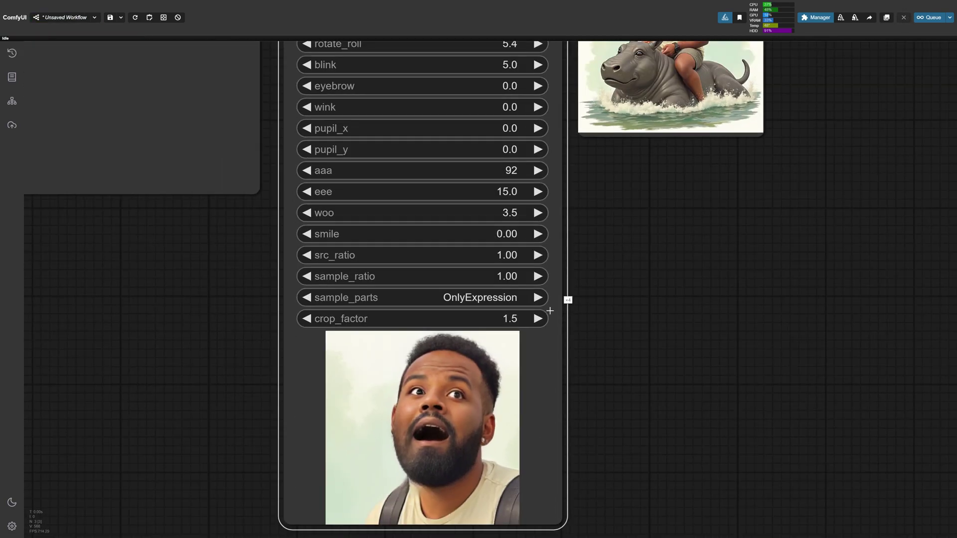
{"action": "left_click_drag", "start_coordinate": [499, 316], "coordinate": [417, 203]}
{"action": "scroll", "coordinate": [395, 194], "scroll_direction": "up", "scroll_amount": 3}
{"action": "scroll", "coordinate": [533, 331], "scroll_direction": "down", "scroll_amount": 5}
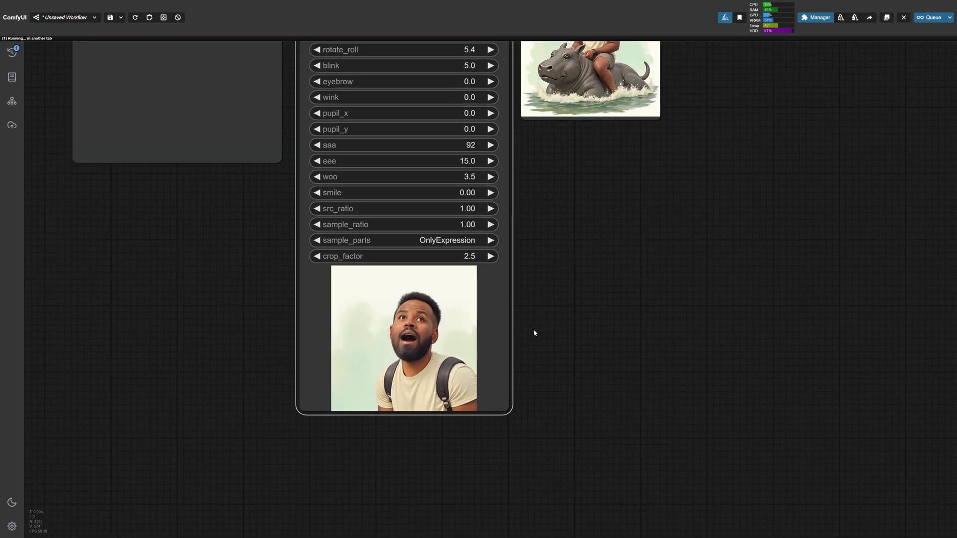
Set rotate_pitch to 20.0 and eyebrow to -10.0 while watching the Preview Image node.
{"action": "scroll", "coordinate": [515, 255], "scroll_direction": "up", "scroll_amount": 1}
{"action": "left_click_drag", "start_coordinate": [373, 176], "coordinate": [414, 178]}
{"action": "scroll", "coordinate": [576, 179], "scroll_direction": "up", "scroll_amount": 5}
{"action": "left_click_drag", "start_coordinate": [279, 171], "coordinate": [265, 198]}
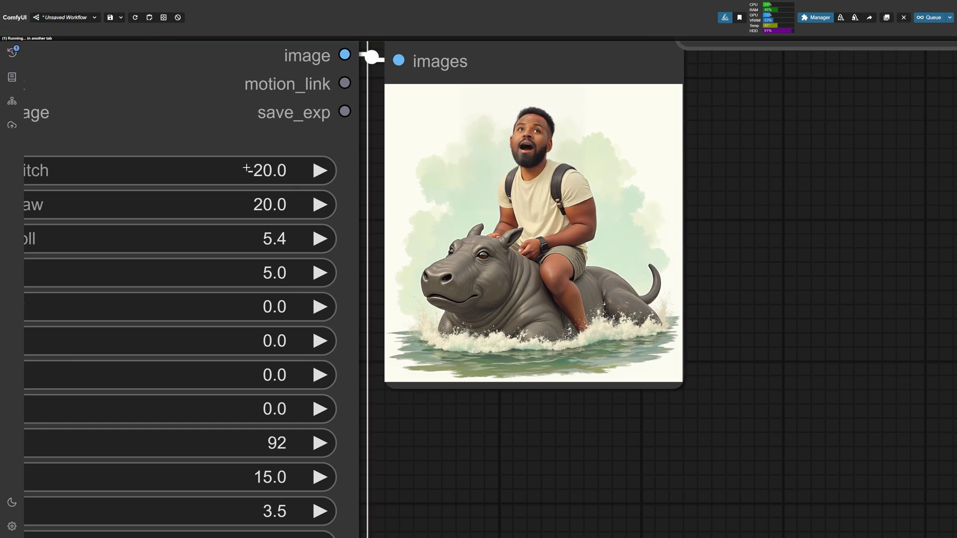
{"action": "left_click_drag", "start_coordinate": [246, 168], "coordinate": [287, 200]}
{"action": "left_click_drag", "start_coordinate": [275, 308], "coordinate": [254, 308]}
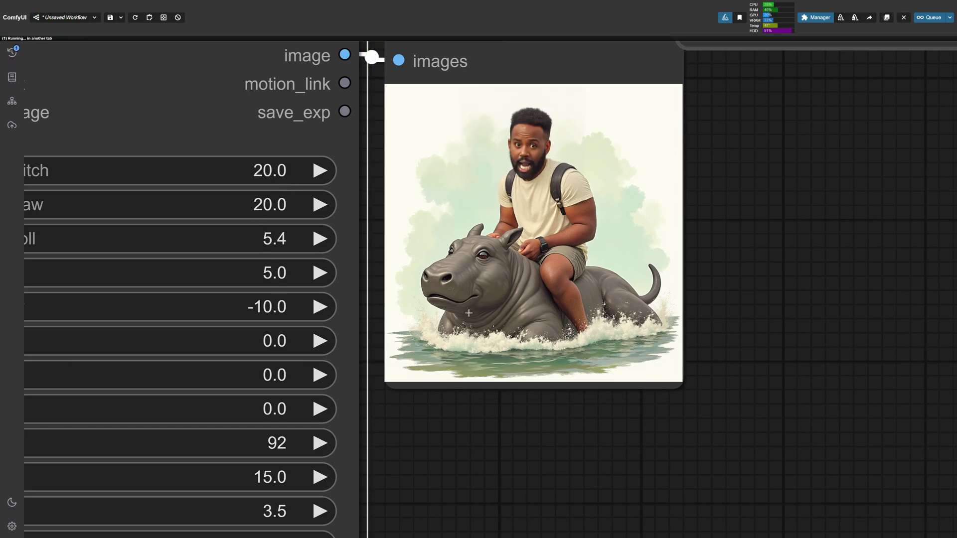
Set Auto Queue to Disabled to stop the continuous runs.
{"action": "scroll", "coordinate": [468, 312], "scroll_direction": "down", "scroll_amount": 6}
{"action": "left_click", "coordinate": [950, 18]}
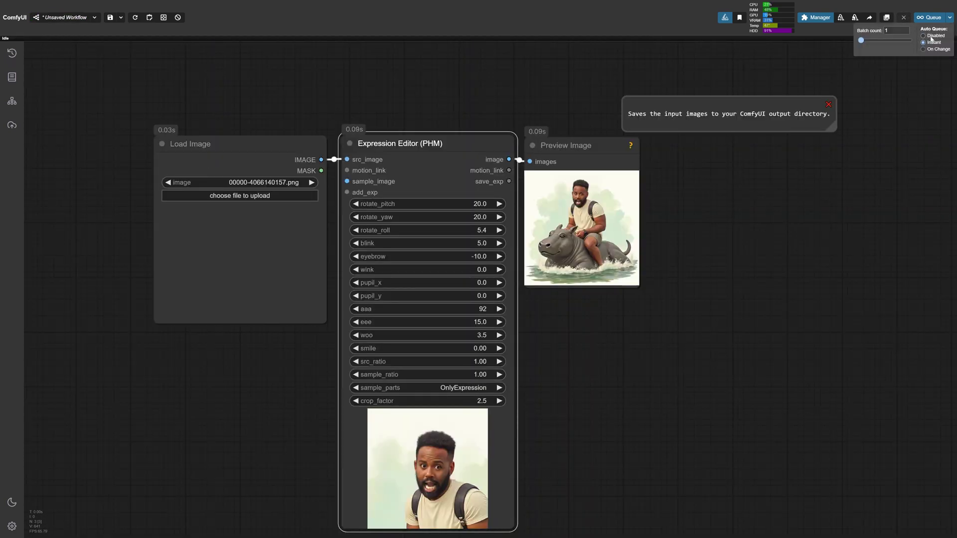
{"action": "left_click", "coordinate": [930, 37]}
{"action": "left_click", "coordinate": [675, 336]}
Examine the enlarged face preview in the Expression Editor node and compare it with the Preview Image result.
{"action": "left_click_drag", "start_coordinate": [623, 347], "coordinate": [495, 332]}
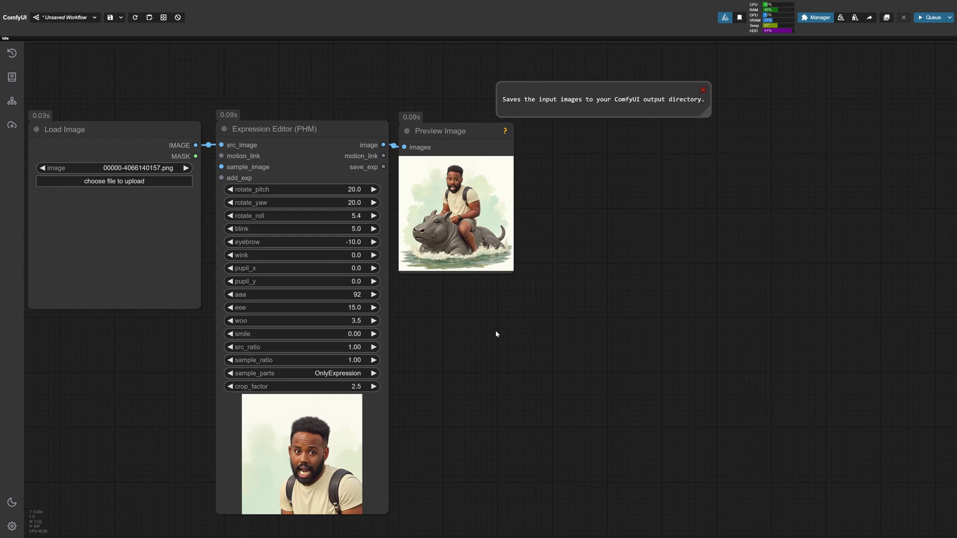
{"action": "scroll", "coordinate": [442, 300], "scroll_direction": "down", "scroll_amount": 1}
{"action": "left_click_drag", "start_coordinate": [442, 300], "coordinate": [439, 272]}
{"action": "scroll", "coordinate": [418, 330], "scroll_direction": "up", "scroll_amount": 5}
{"action": "left_click_drag", "start_coordinate": [418, 329], "coordinate": [504, 158]}
{"action": "scroll", "coordinate": [352, 315], "scroll_direction": "up", "scroll_amount": 5}
{"action": "left_click_drag", "start_coordinate": [352, 315], "coordinate": [358, 291]}
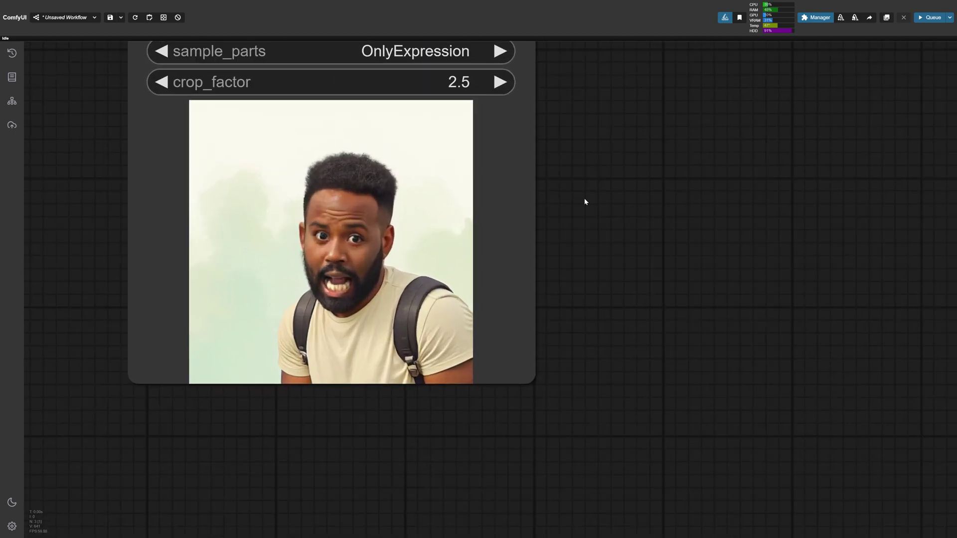
{"action": "left_click_drag", "start_coordinate": [453, 250], "coordinate": [609, 286]}
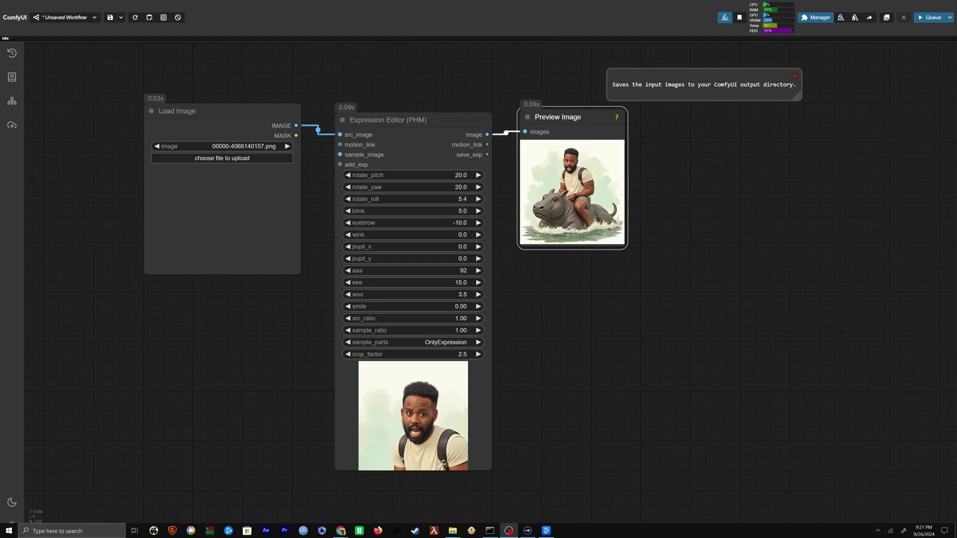
Load the Wikipedia Mona Lisa picture from the browser's image results into the Load Image node and run the workflow.
{"action": "left_click_drag", "start_coordinate": [956, 174], "coordinate": [621, 105]}
{"action": "left_click", "coordinate": [319, 188]}
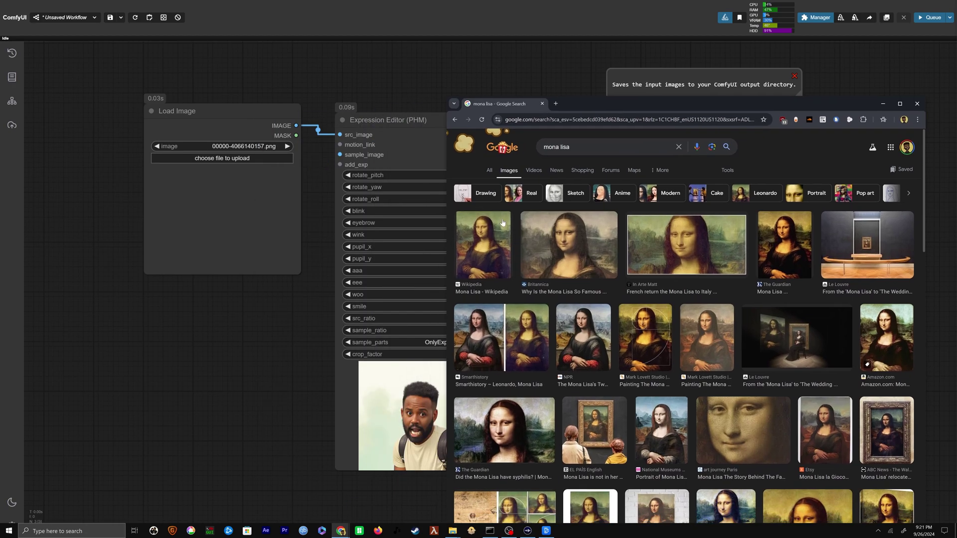
{"action": "left_click_drag", "start_coordinate": [482, 244], "coordinate": [214, 214]}
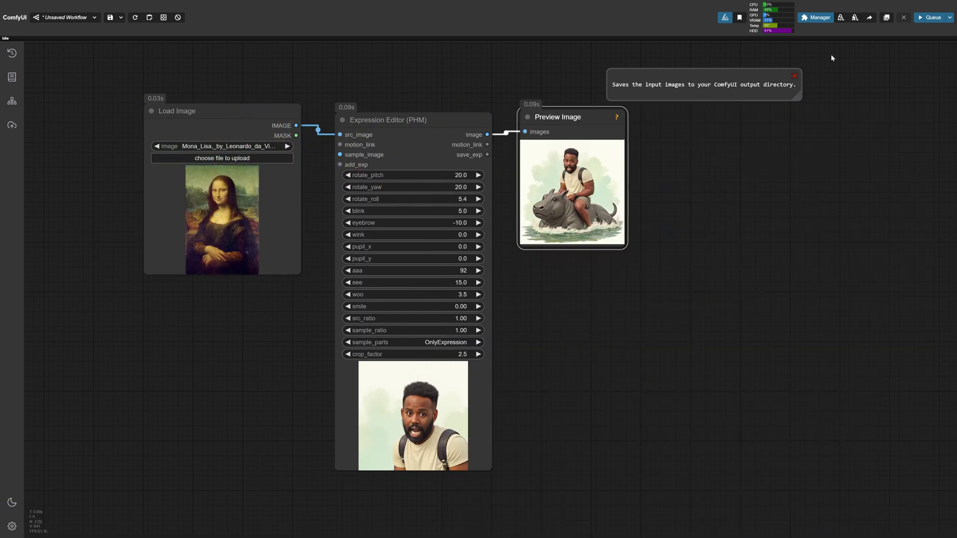
{"action": "left_click", "coordinate": [930, 22]}
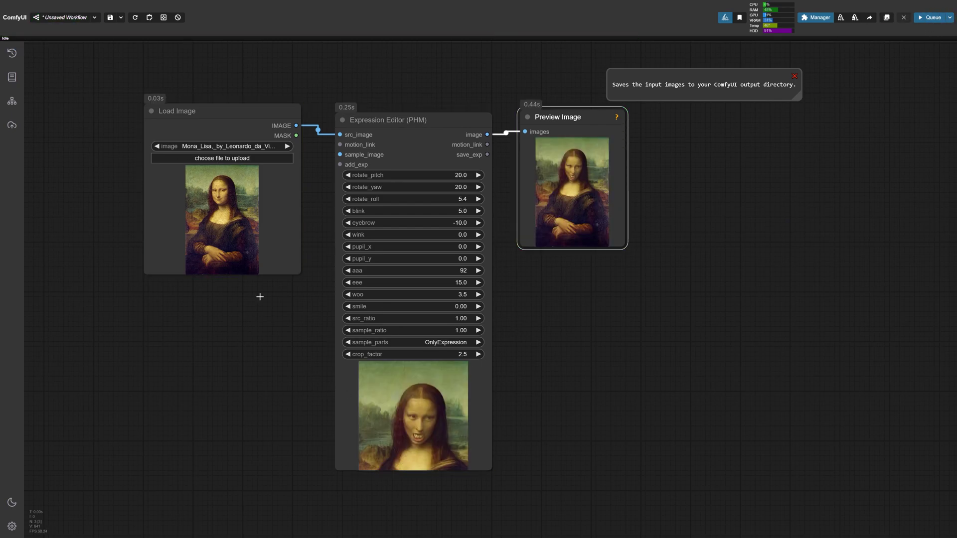
Reset all the Expression Editor's pose and expression values, from rotate_pitch to woo, to 0 and rerun the workflow.
{"action": "left_click", "coordinate": [456, 186]}
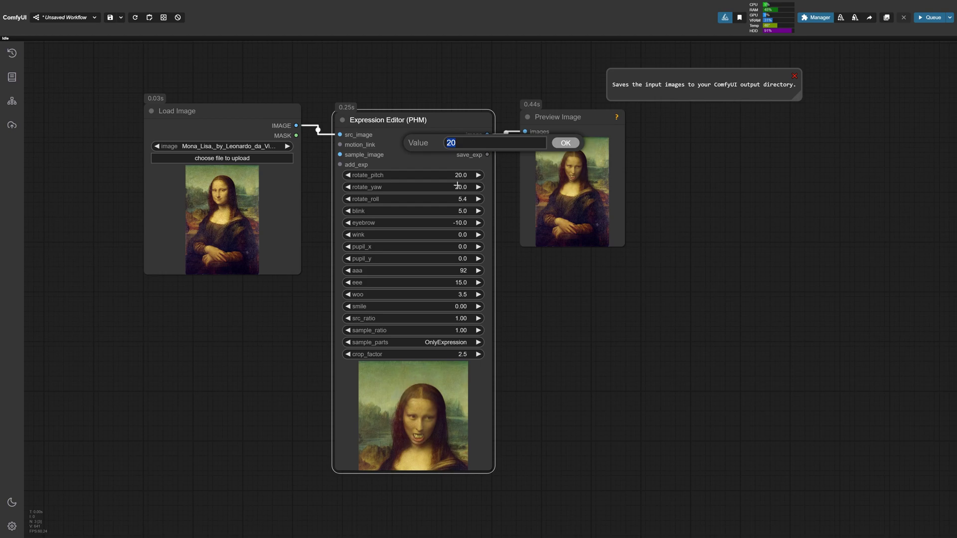
{"action": "type", "text": "0"}
{"action": "key", "text": "Return"}
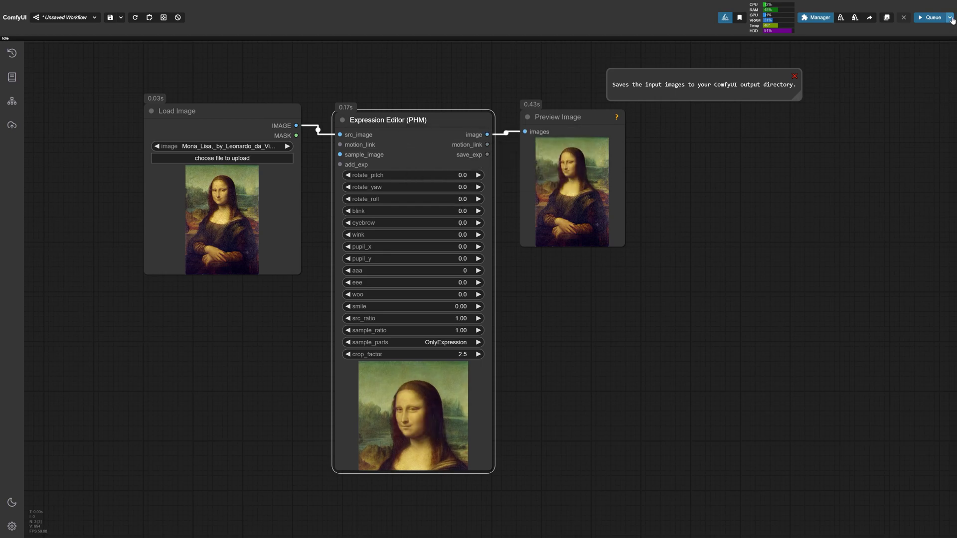
Switch Auto Queue back to Instant for live updates of the Mona Lisa portrait.
{"action": "left_click", "coordinate": [951, 19]}
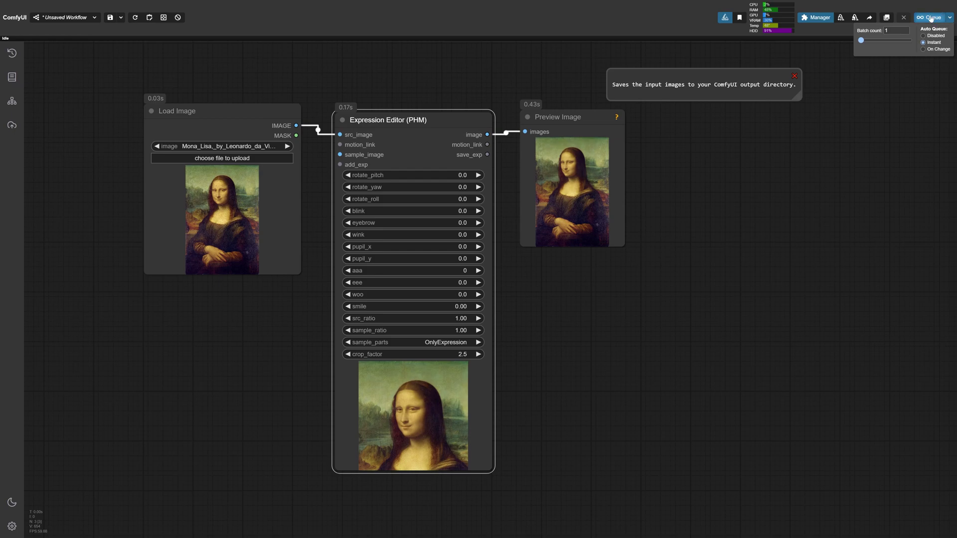
{"action": "scroll", "coordinate": [524, 288], "scroll_direction": "up", "scroll_amount": 4}
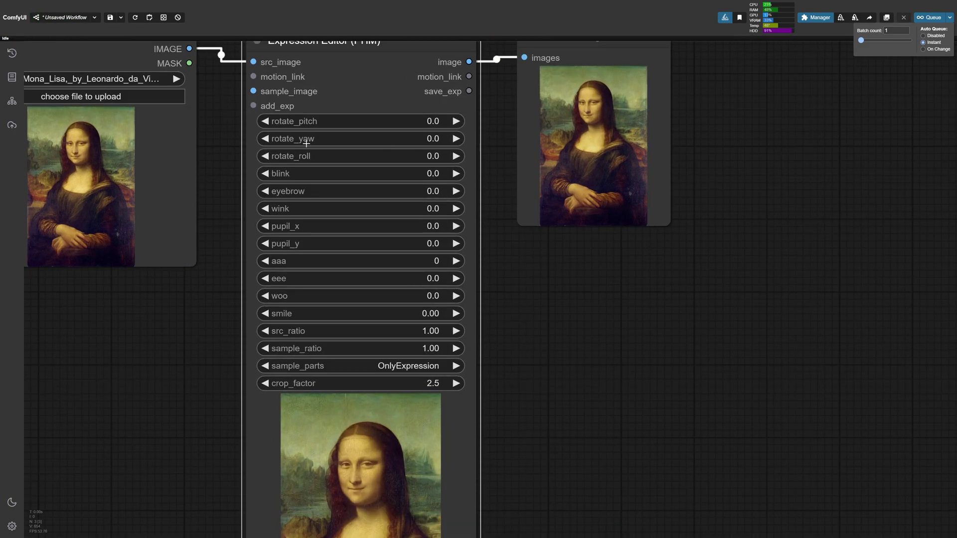
Set the Expression Editor's rotate_pitch to -20, rotate_yaw to -2.7, rotate_roll to -16.6, aaa to 44, eee to 15 and woo to 11.7.
{"action": "left_click_drag", "start_coordinate": [429, 122], "coordinate": [443, 123]}
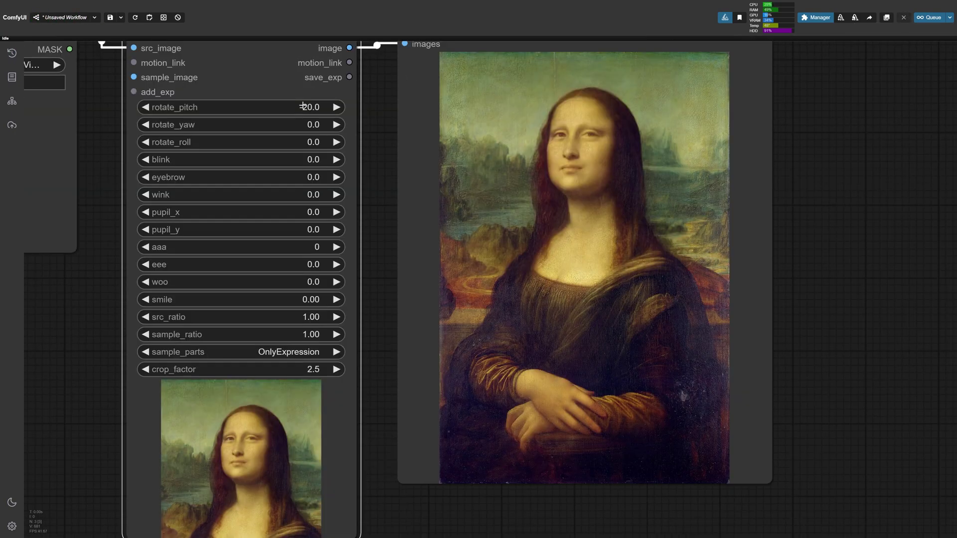
{"action": "left_click_drag", "start_coordinate": [303, 106], "coordinate": [329, 124]}
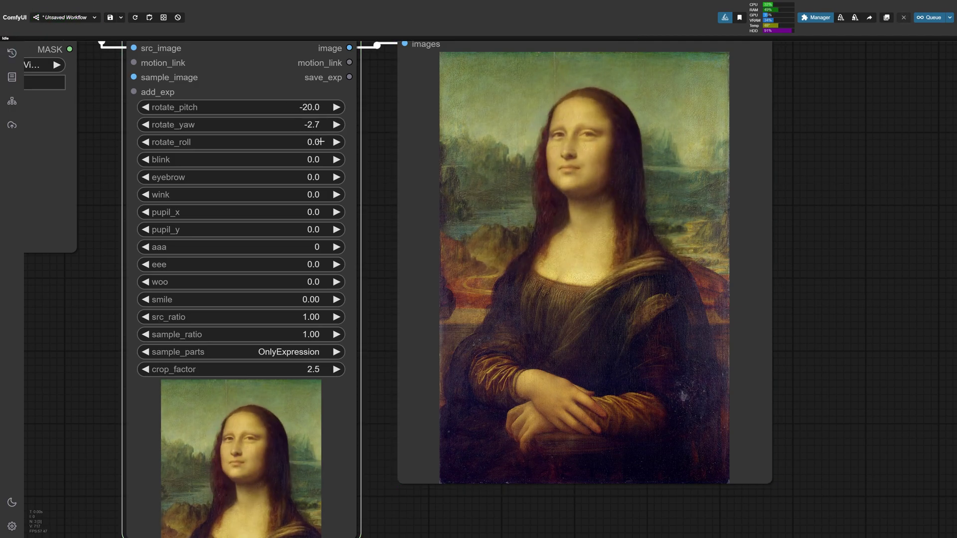
{"action": "left_click_drag", "start_coordinate": [314, 150], "coordinate": [299, 208]}
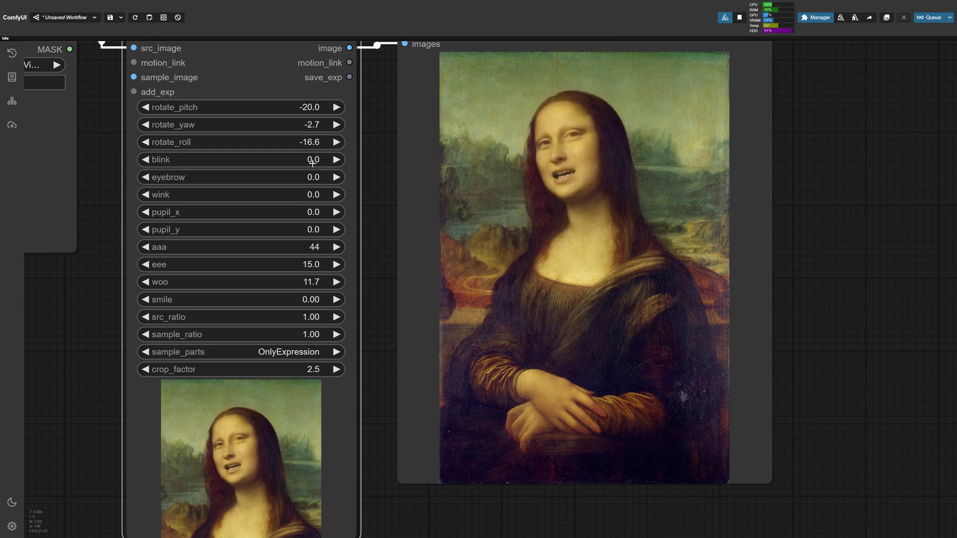
Set the Expression Editor's blink to 5, eyebrow to 15 and pupil_x to 15.
{"action": "left_click_drag", "start_coordinate": [313, 162], "coordinate": [312, 158]}
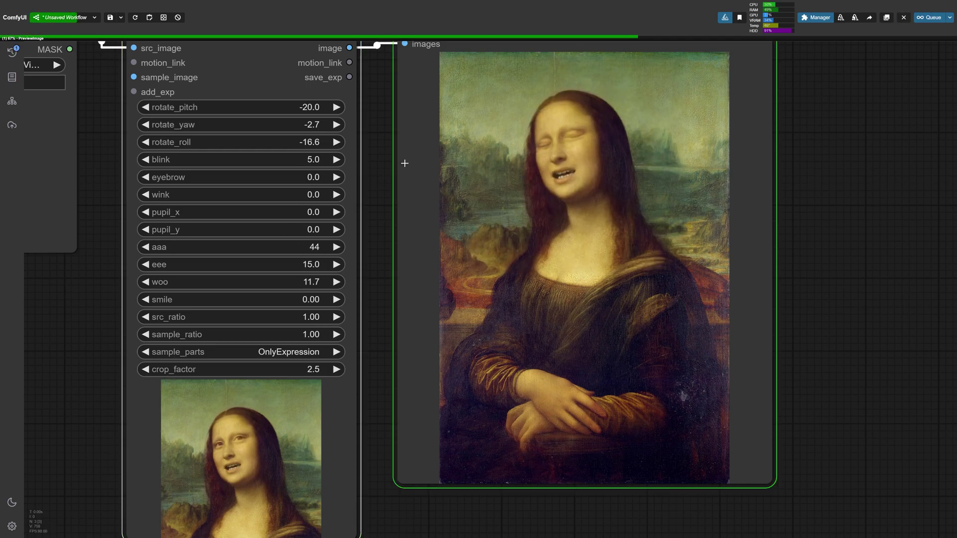
{"action": "left_click_drag", "start_coordinate": [314, 177], "coordinate": [331, 212]}
{"action": "left_click", "coordinate": [296, 214]}
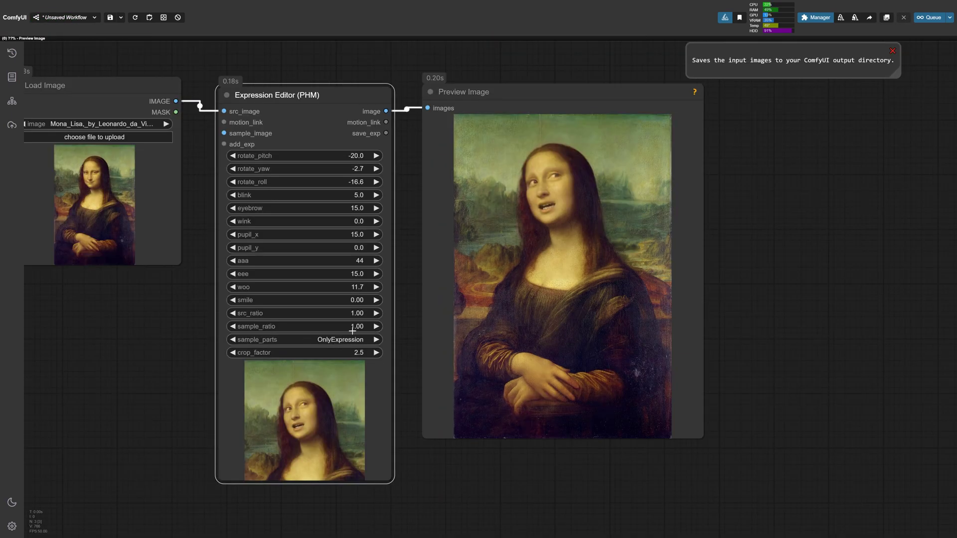
Examine the edited Mona Lisa in the Preview Image node beside the original picture in the Load Image node.
{"action": "left_click_drag", "start_coordinate": [393, 313], "coordinate": [446, 286]}
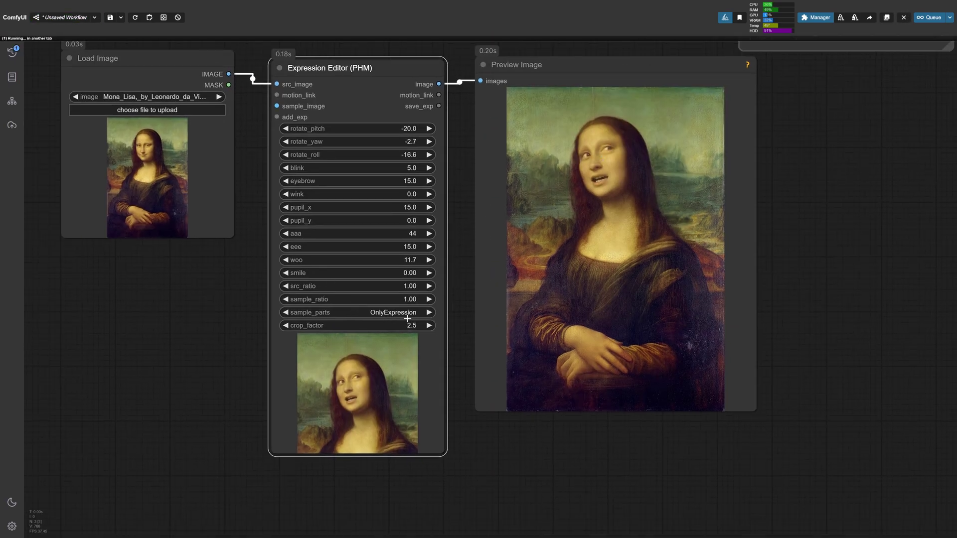
{"action": "scroll", "coordinate": [583, 223], "scroll_direction": "up", "scroll_amount": 1}
{"action": "left_click_drag", "start_coordinate": [583, 223], "coordinate": [559, 269]}
{"action": "scroll", "coordinate": [542, 272], "scroll_direction": "down", "scroll_amount": 2}
{"action": "left_click_drag", "start_coordinate": [451, 277], "coordinate": [500, 262]}
{"action": "scroll", "coordinate": [557, 282], "scroll_direction": "up", "scroll_amount": 2}
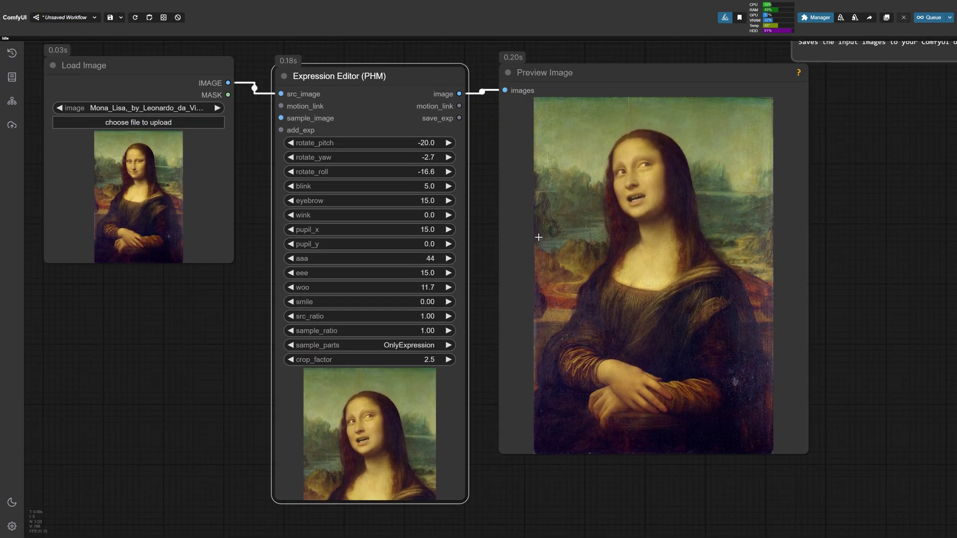
{"action": "scroll", "coordinate": [557, 282], "scroll_direction": "down", "scroll_amount": 1}
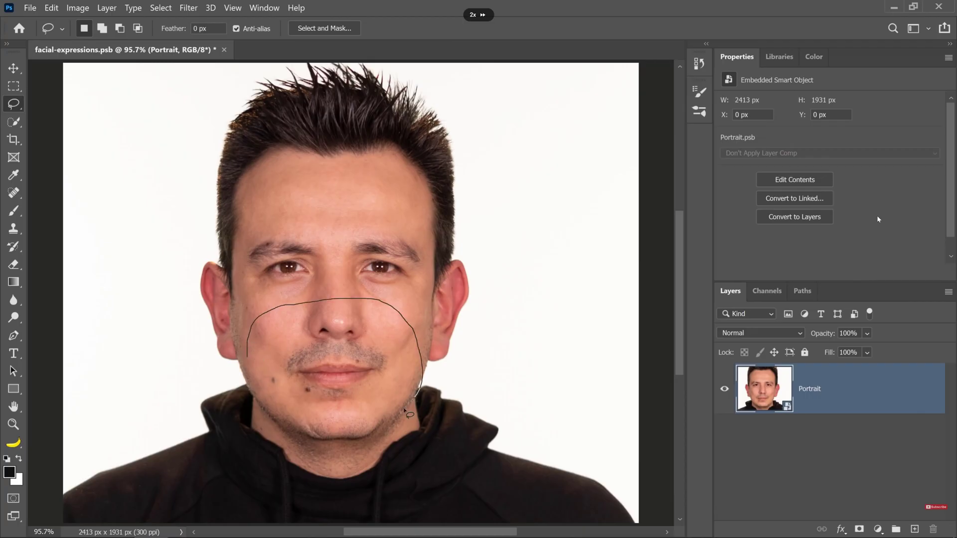
In Photoshop, copy the portrait's lassoed lower face to a new layer and raise the mouth corners with Puppet Warp pins.
{"action": "left_click_drag", "start_coordinate": [407, 412], "coordinate": [249, 357]}
{"action": "key", "text": "ctrl+j"}
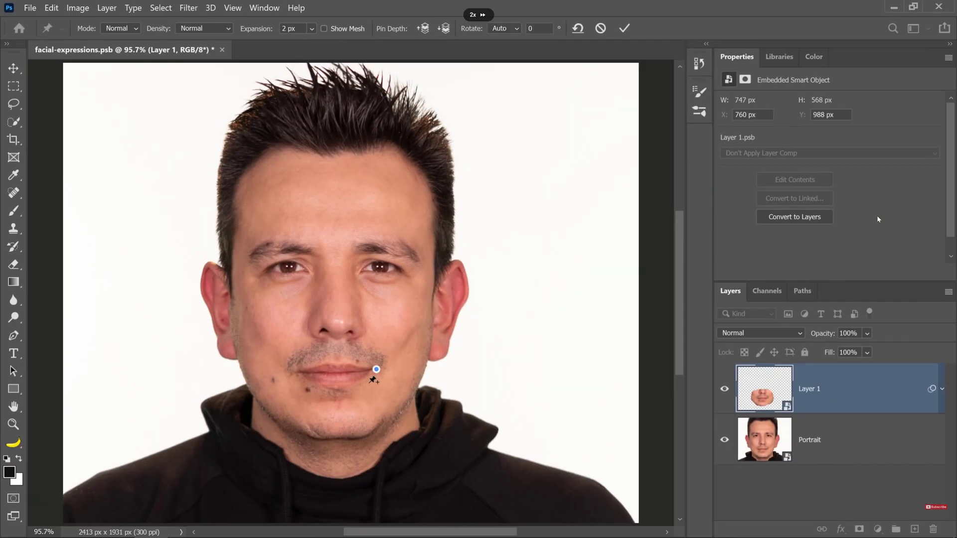
{"action": "left_click", "coordinate": [290, 369]}
{"action": "left_click", "coordinate": [318, 373]}
{"action": "left_click", "coordinate": [340, 375]}
{"action": "left_click", "coordinate": [361, 372]}
{"action": "left_click", "coordinate": [380, 367]}
{"action": "left_click_drag", "start_coordinate": [393, 355], "coordinate": [386, 351]}
{"action": "left_click", "coordinate": [291, 369]}
{"action": "left_click_drag", "start_coordinate": [282, 377], "coordinate": [280, 373]}
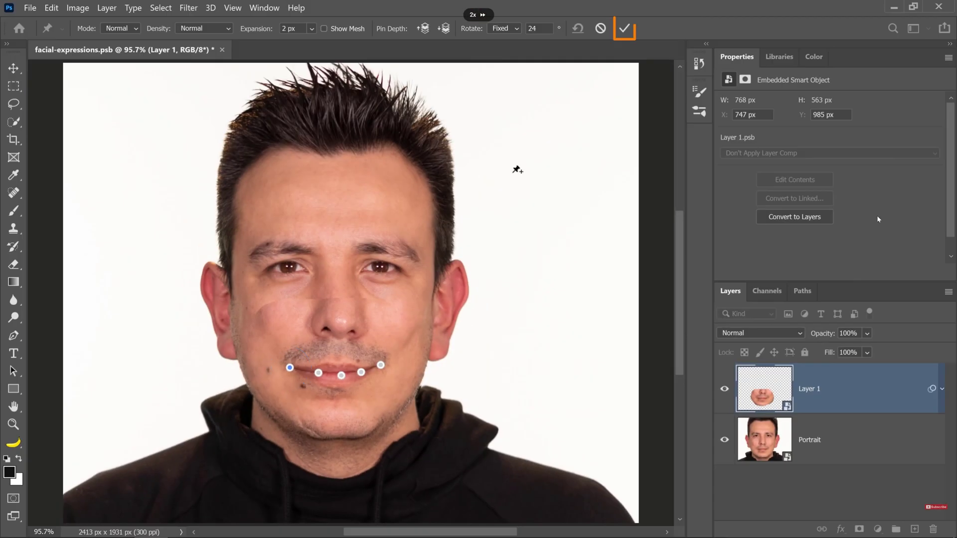
{"action": "left_click", "coordinate": [623, 28]}
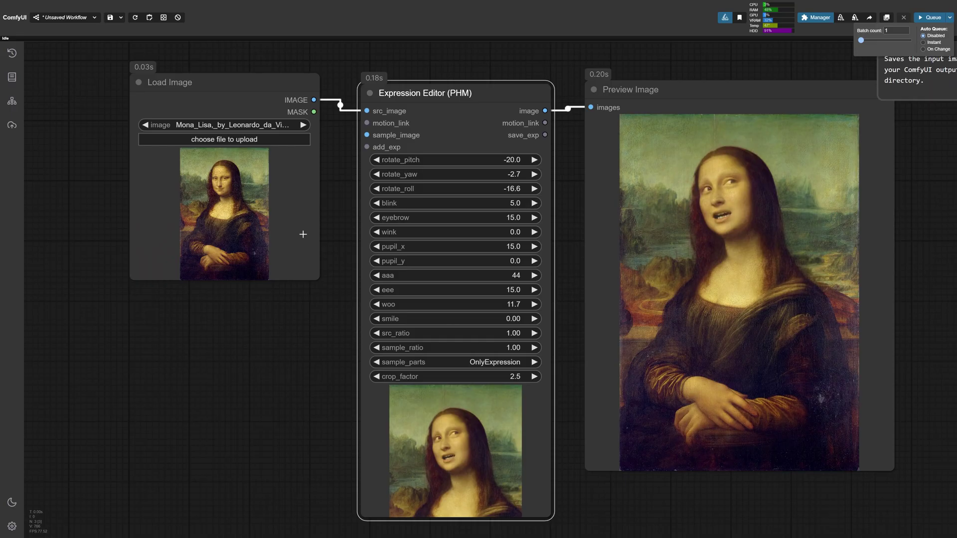
Switch back to ComfyUI and examine the execution times above the Load Image, Expression Editor and Preview Image nodes.
{"action": "scroll", "coordinate": [303, 234], "scroll_direction": "down", "scroll_amount": 2}
{"action": "scroll", "coordinate": [262, 106], "scroll_direction": "up", "scroll_amount": 4}
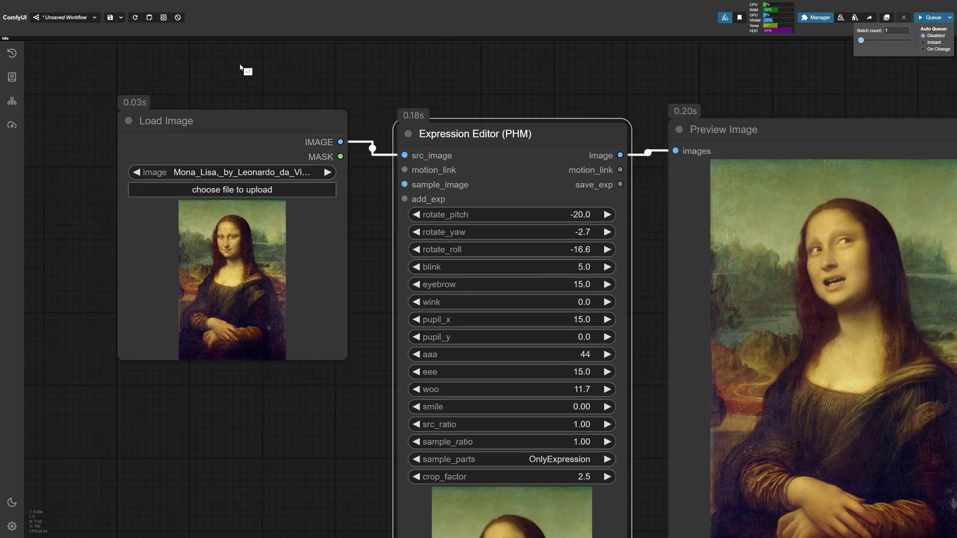
{"action": "scroll", "coordinate": [256, 145], "scroll_direction": "down", "scroll_amount": 4}
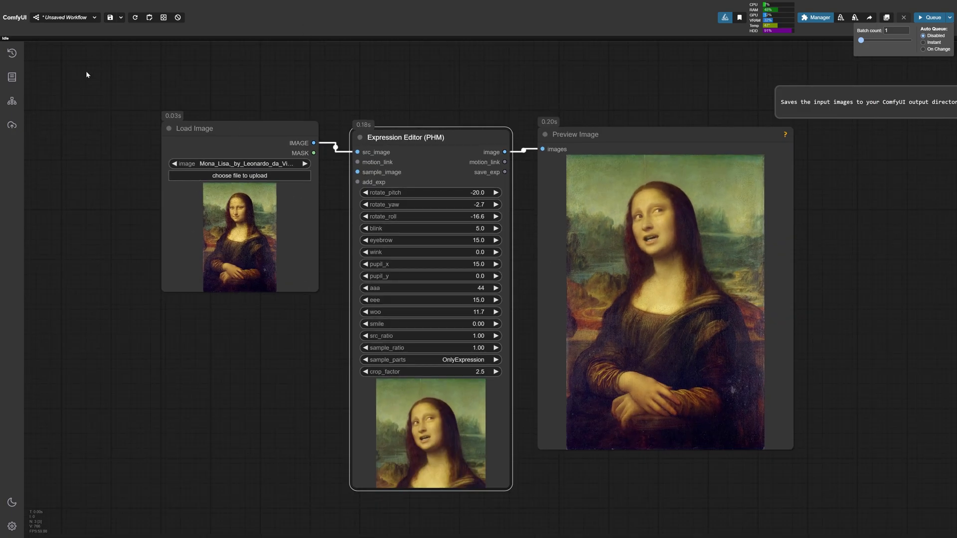
{"action": "scroll", "coordinate": [87, 75], "scroll_direction": "up", "scroll_amount": 7}
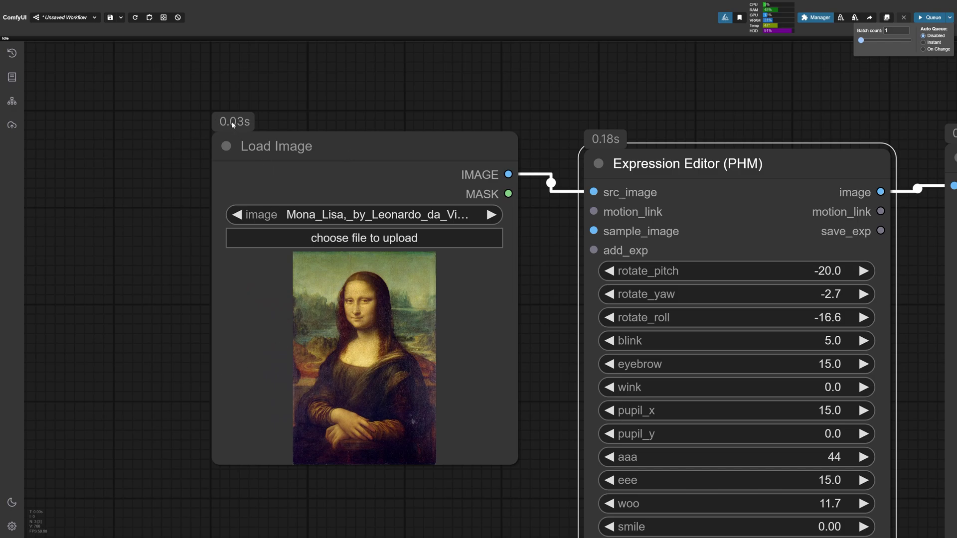
{"action": "left_click_drag", "start_coordinate": [518, 169], "coordinate": [140, 163]}
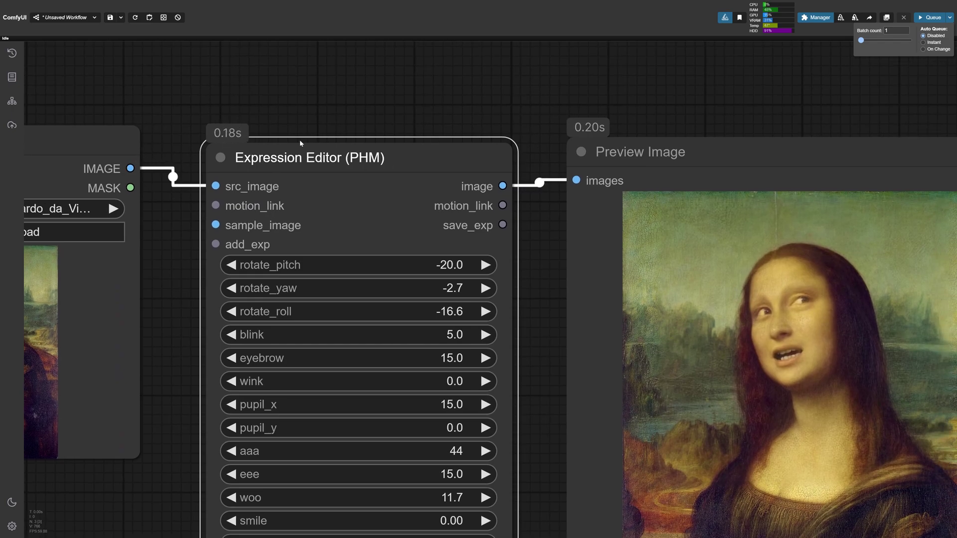
{"action": "left_click_drag", "start_coordinate": [445, 157], "coordinate": [368, 198]}
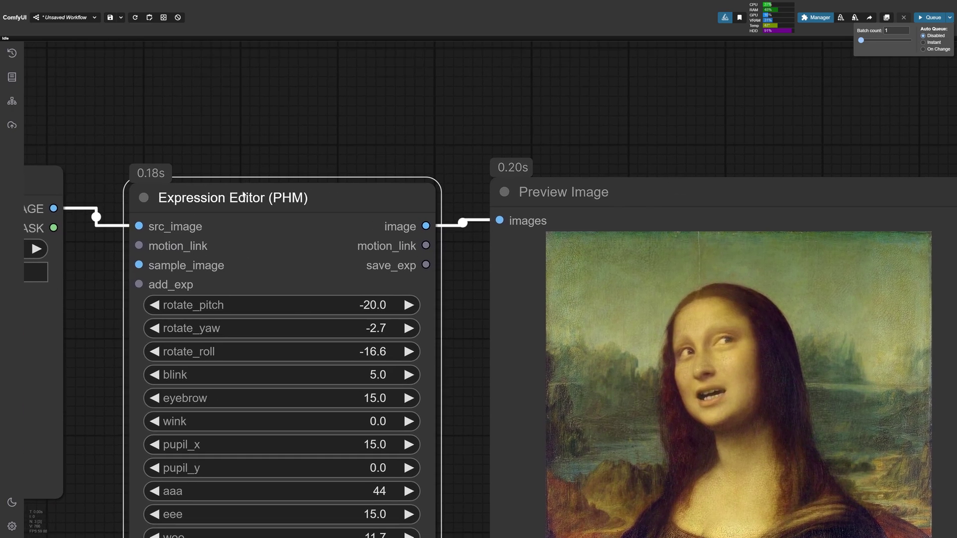
{"action": "scroll", "coordinate": [508, 299], "scroll_direction": "right", "scroll_amount": 4}
{"action": "scroll", "coordinate": [540, 212], "scroll_direction": "down", "scroll_amount": 3}
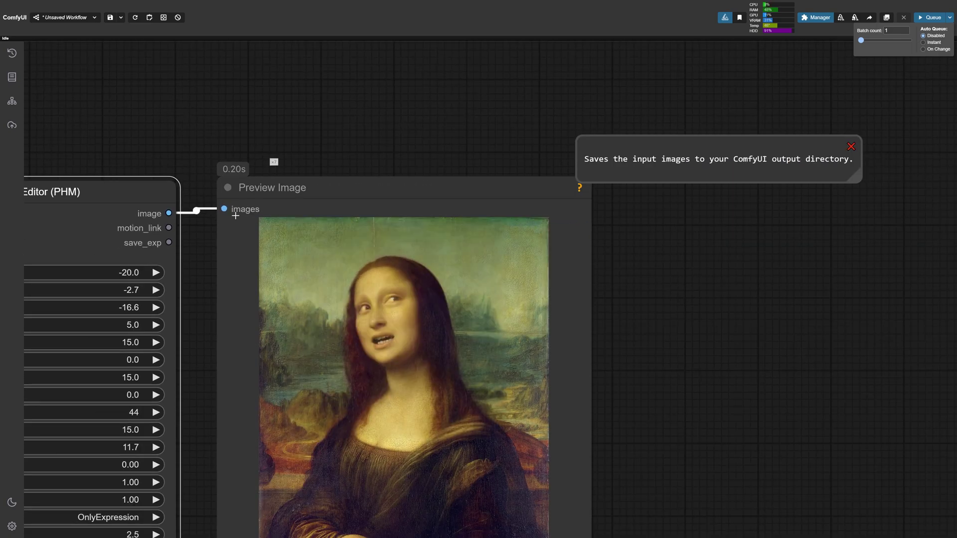
{"action": "scroll", "coordinate": [489, 245], "scroll_direction": "down", "scroll_amount": 1}
{"action": "left_click_drag", "start_coordinate": [490, 245], "coordinate": [609, 155]}
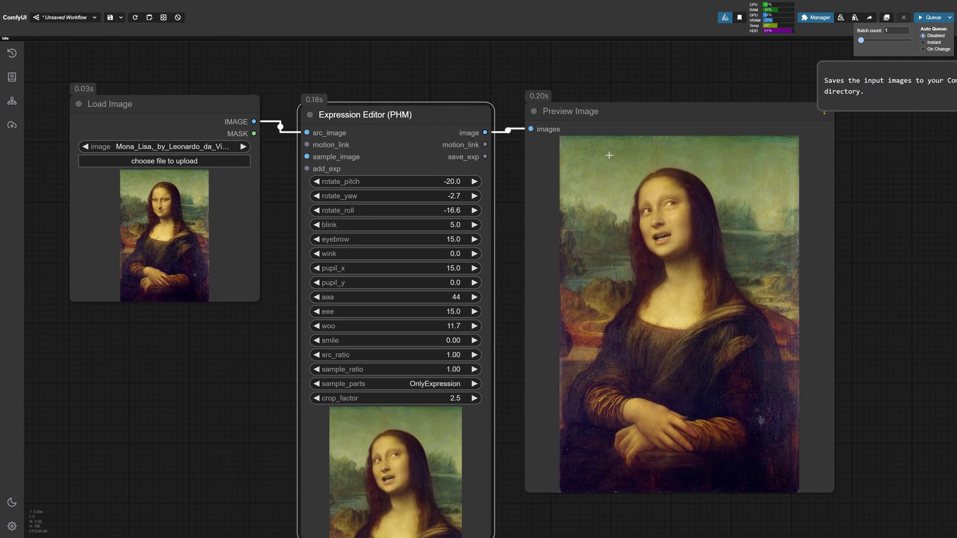
{"action": "scroll", "coordinate": [568, 289], "scroll_direction": "down", "scroll_amount": 1}
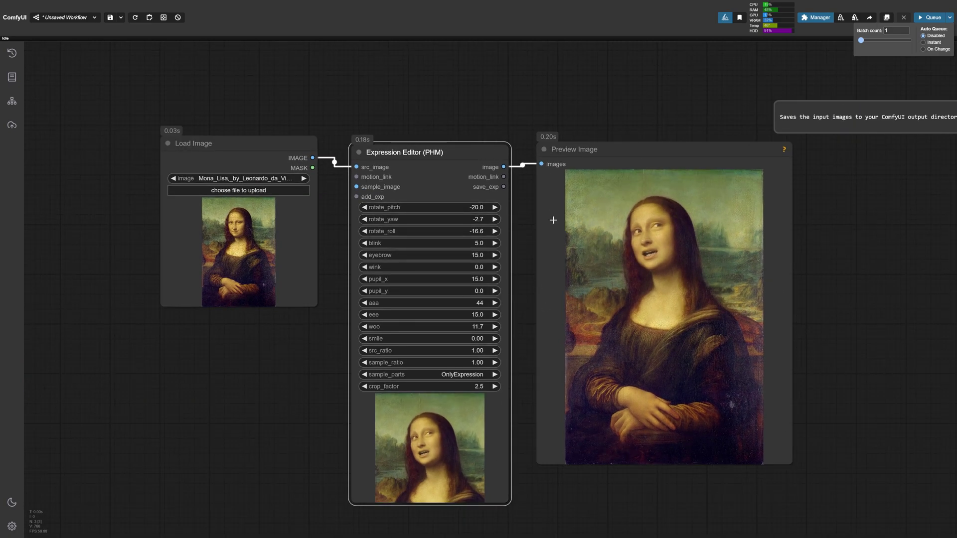
{"action": "scroll", "coordinate": [474, 254], "scroll_direction": "down", "scroll_amount": 2}
{"action": "scroll", "coordinate": [325, 397], "scroll_direction": "up", "scroll_amount": 2}
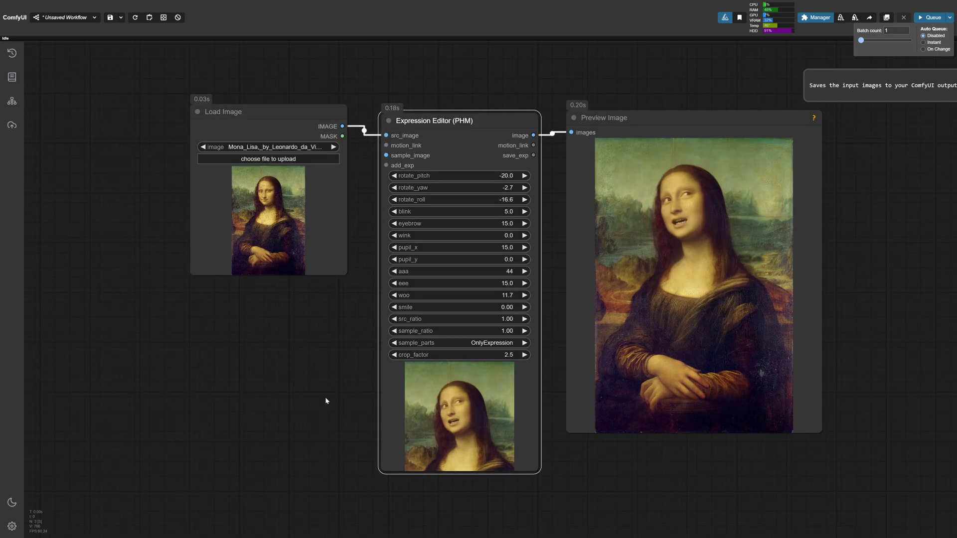
Move the Mona Lisa's Load Image node higher than the Expression Editor to free space beneath it.
{"action": "left_click_drag", "start_coordinate": [270, 363], "coordinate": [303, 352]}
{"action": "left_click_drag", "start_coordinate": [319, 109], "coordinate": [323, 94]}
{"action": "mouse_move", "coordinate": [473, 109]}
{"action": "left_mouse_down"}
{"action": "mouse_move", "coordinate": [479, 97]}
{"action": "mouse_move", "coordinate": [472, 116]}
{"action": "mouse_move", "coordinate": [470, 105]}
{"action": "left_mouse_up"}
{"action": "left_click_drag", "start_coordinate": [344, 164], "coordinate": [317, 138]}
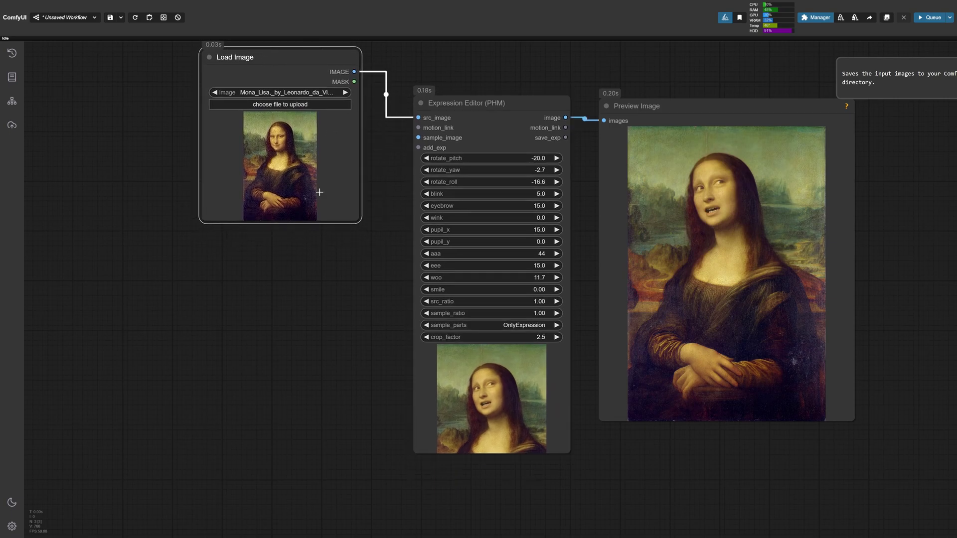
{"action": "left_click_drag", "start_coordinate": [338, 299], "coordinate": [338, 355]}
Reset the Expression Editor's rotate_pitch, rotate_yaw and rotate_roll to 0.
{"action": "left_click", "coordinate": [541, 215]}
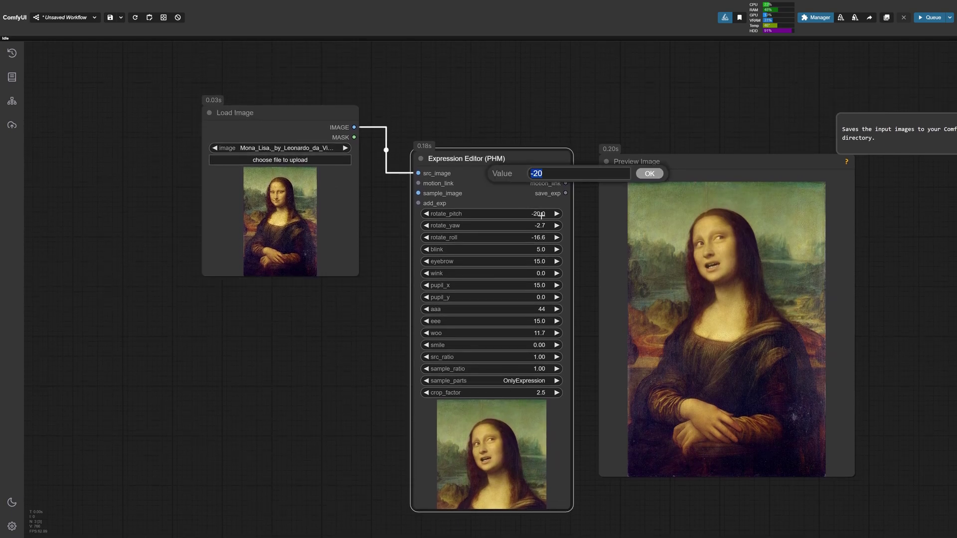
{"action": "type", "text": "0"}
{"action": "key", "text": "Return"}
{"action": "left_click", "coordinate": [539, 238]}
{"action": "key", "text": "0"}
{"action": "key", "text": "Return"}
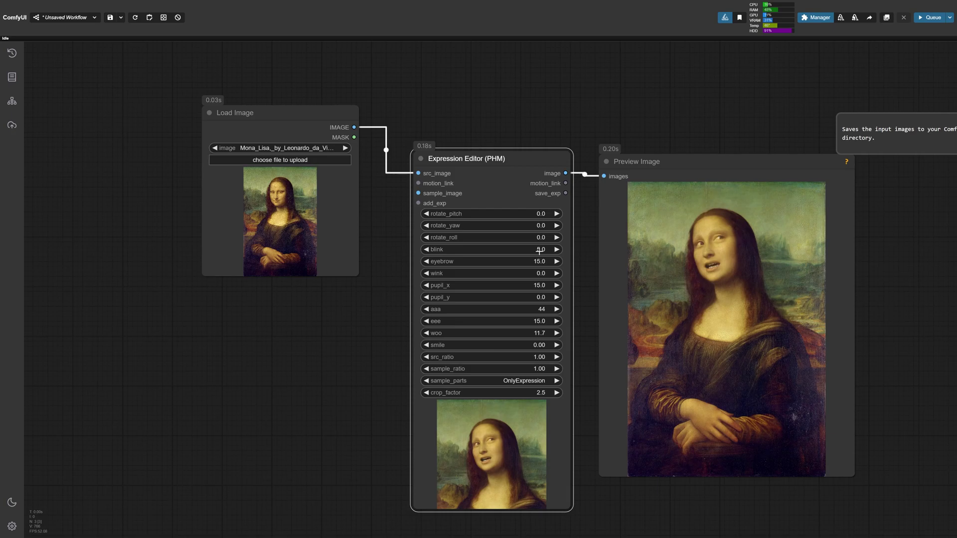
Reset the Expression Editor's blink, eyebrow and pupil_x values to 0.
{"action": "left_click", "coordinate": [539, 250]}
{"action": "key", "text": "0"}
{"action": "key", "text": "Return"}
{"action": "left_click", "coordinate": [539, 262]}
{"action": "type", "text": "0"}
{"action": "key", "text": "Return"}
{"action": "left_click", "coordinate": [539, 285]}
{"action": "key", "text": "0"}
{"action": "key", "text": "Return"}
Reset the Expression Editor's mouth values aaa, eee and woo to 0.
{"action": "left_click", "coordinate": [538, 309]}
{"action": "key", "text": "0"}
{"action": "key", "text": "Return"}
{"action": "left_click", "coordinate": [537, 321]}
{"action": "key", "text": "0"}
{"action": "key", "text": "Return"}
{"action": "left_click", "coordinate": [537, 333]}
{"action": "key", "text": "0"}
{"action": "key", "text": "Return"}
{"action": "left_click", "coordinate": [538, 357]}
{"action": "key", "text": "0"}
{"action": "key", "text": "Return"}
{"action": "left_click", "coordinate": [541, 355]}
{"action": "type", "text": "1"}
{"action": "key", "text": "Return"}
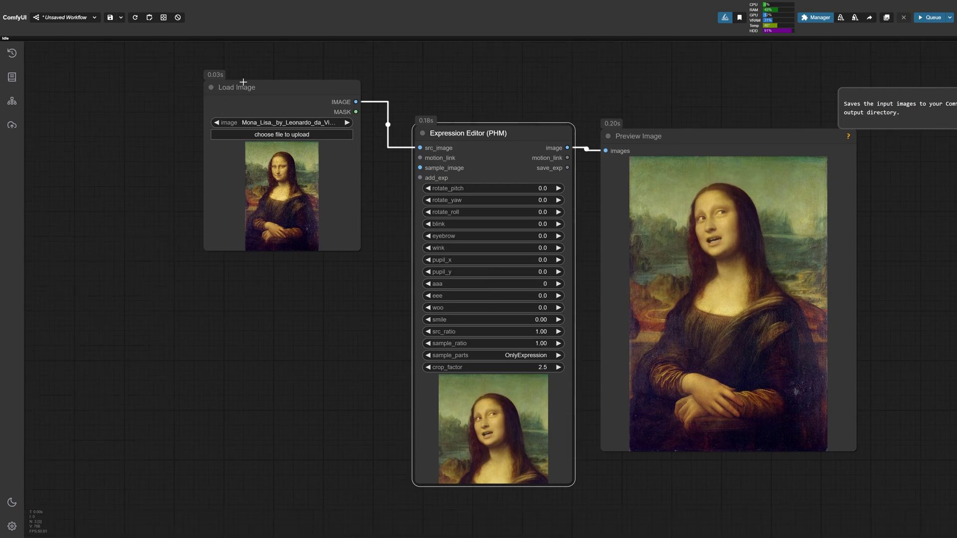
Add a LoadImage node connected to the Expression Editor's sample_image input, placed below the Mona Lisa's Load Image node.
{"action": "left_click_drag", "start_coordinate": [242, 82], "coordinate": [228, 65]}
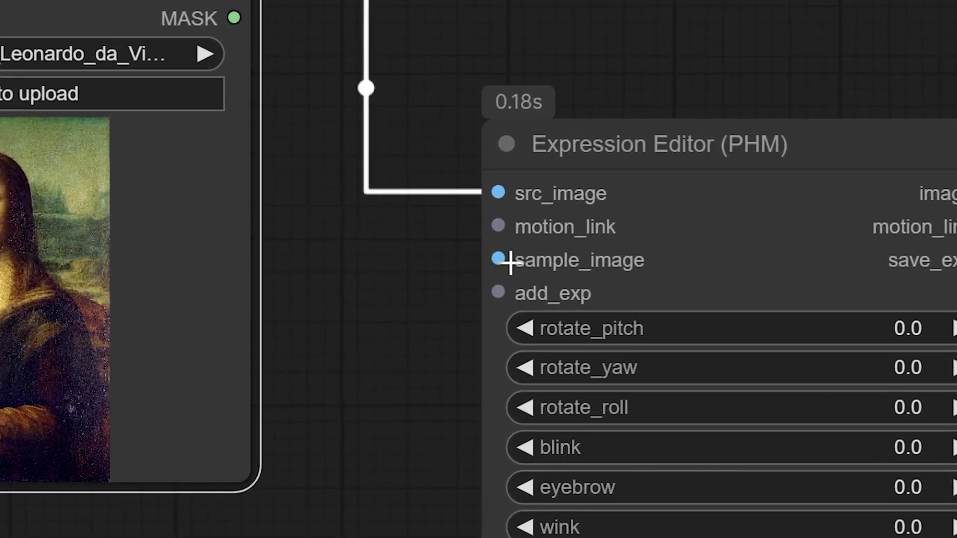
{"action": "left_click_drag", "start_coordinate": [509, 261], "coordinate": [279, 535]}
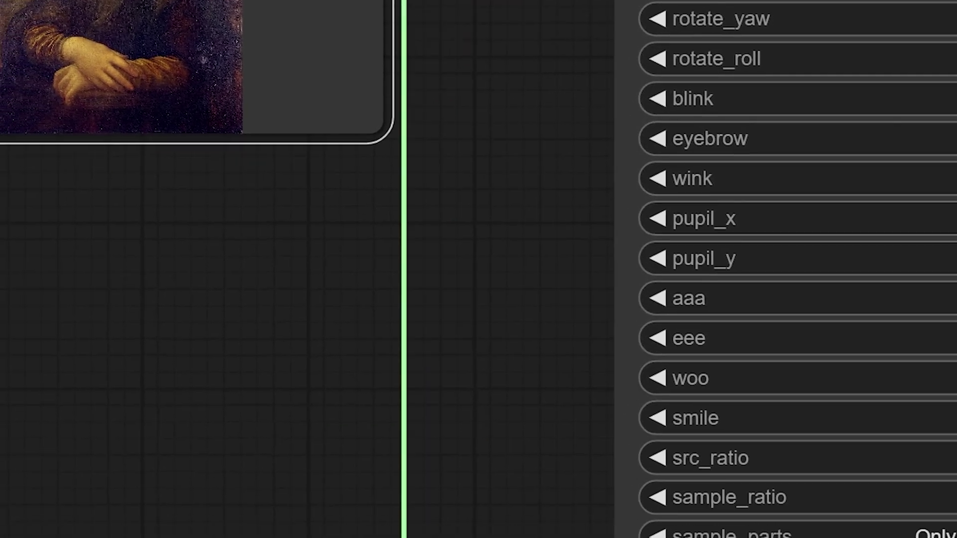
{"action": "left_click_drag", "start_coordinate": [403, 537], "coordinate": [306, 433]}
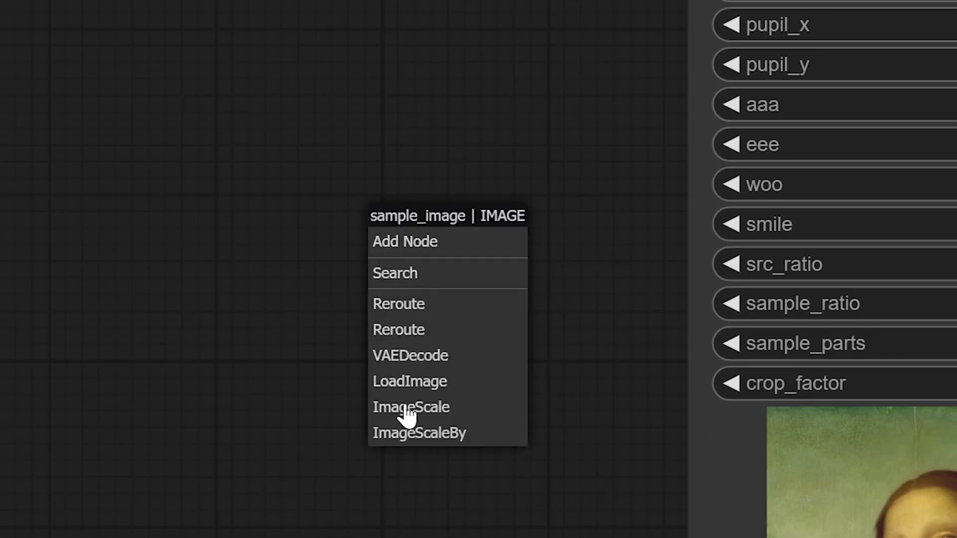
{"action": "left_click", "coordinate": [426, 388]}
{"action": "left_click_drag", "start_coordinate": [359, 312], "coordinate": [252, 261]}
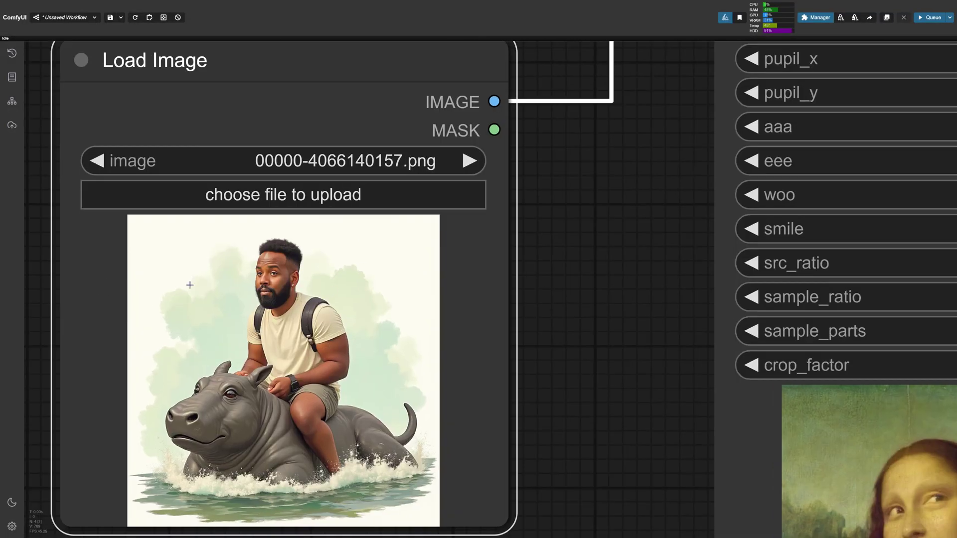
Run the workflow with the picture of the man riding a hippo as the sample image for the Mona Lisa.
{"action": "scroll", "coordinate": [209, 294], "scroll_direction": "up", "scroll_amount": 4}
{"action": "scroll", "coordinate": [382, 269], "scroll_direction": "down", "scroll_amount": 12}
{"action": "left_click_drag", "start_coordinate": [416, 49], "coordinate": [302, 227]}
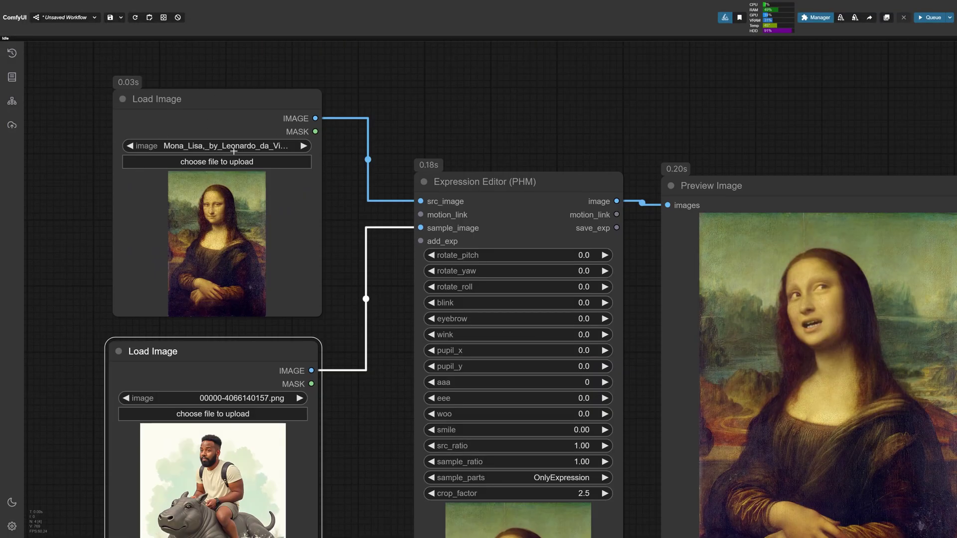
{"action": "left_click_drag", "start_coordinate": [167, 102], "coordinate": [168, 101]}
{"action": "left_click_drag", "start_coordinate": [318, 211], "coordinate": [227, 161]}
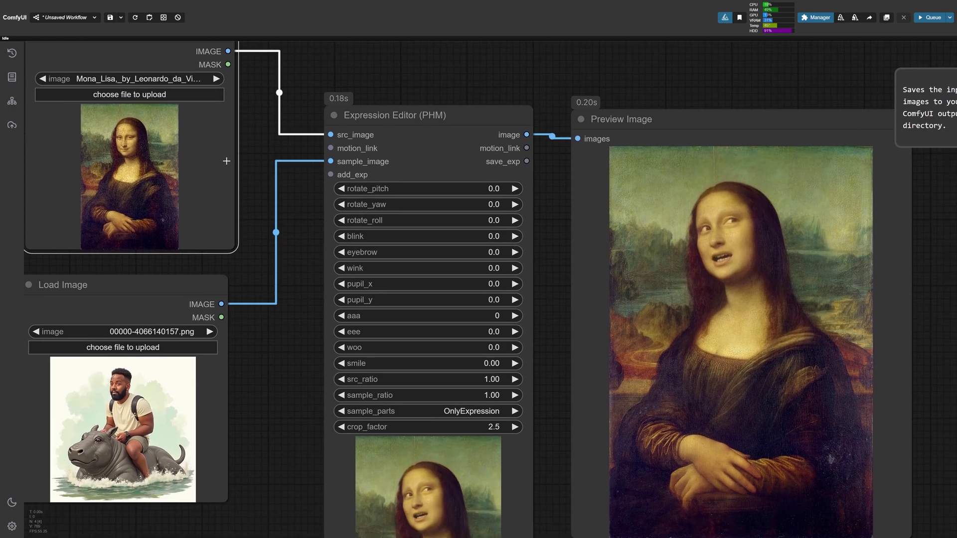
{"action": "scroll", "coordinate": [716, 262], "scroll_direction": "down", "scroll_amount": 2}
{"action": "left_click_drag", "start_coordinate": [832, 237], "coordinate": [719, 165]}
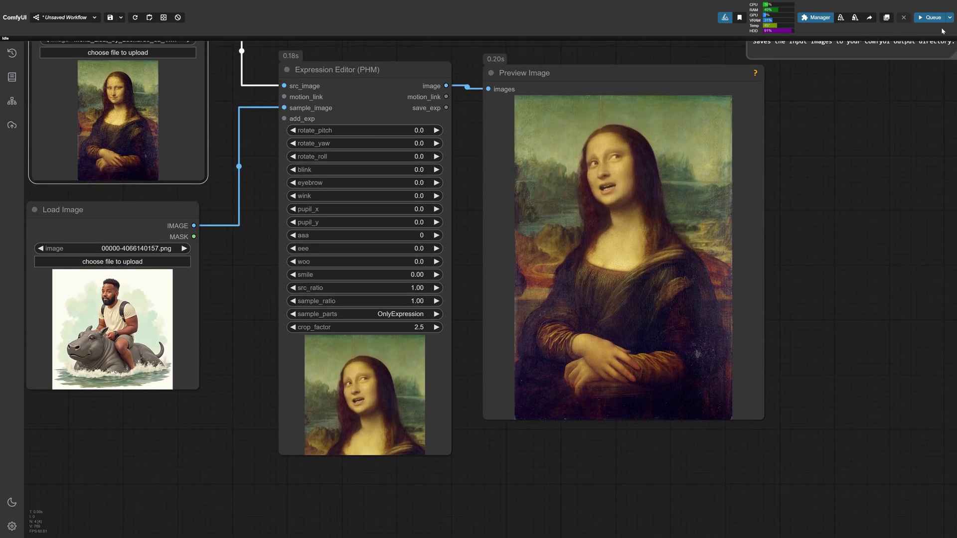
{"action": "left_click", "coordinate": [930, 17]}
Compare the man's expression in the sample image with the Mona Lisa's face in the Expression Editor preview.
{"action": "scroll", "coordinate": [224, 316], "scroll_direction": "up", "scroll_amount": 7}
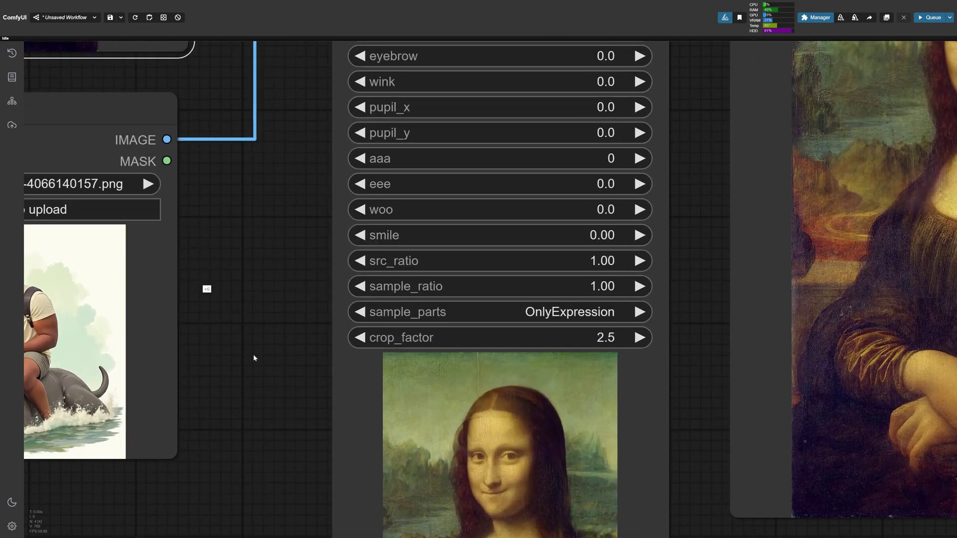
{"action": "left_click_drag", "start_coordinate": [254, 359], "coordinate": [419, 239]}
{"action": "scroll", "coordinate": [215, 144], "scroll_direction": "down", "scroll_amount": 1}
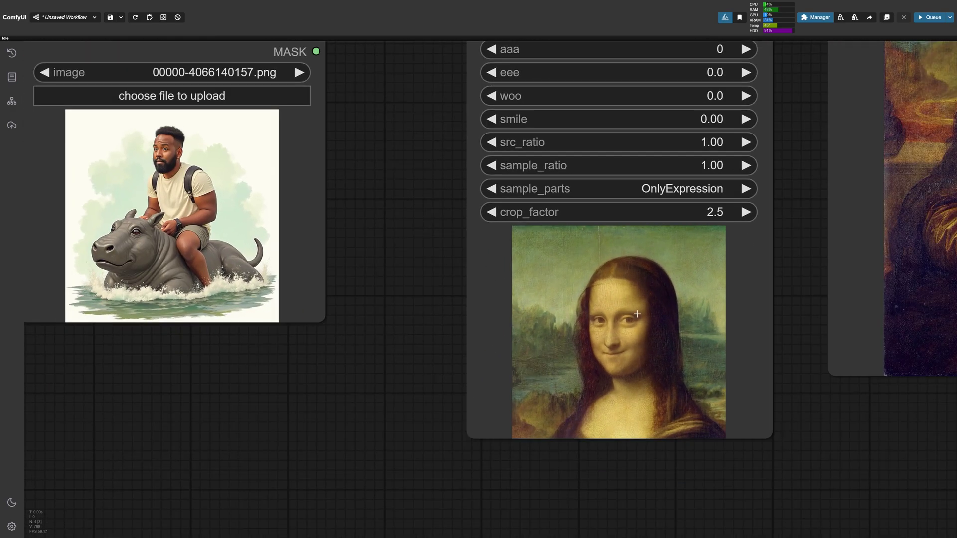
{"action": "left_click_drag", "start_coordinate": [637, 314], "coordinate": [646, 347]}
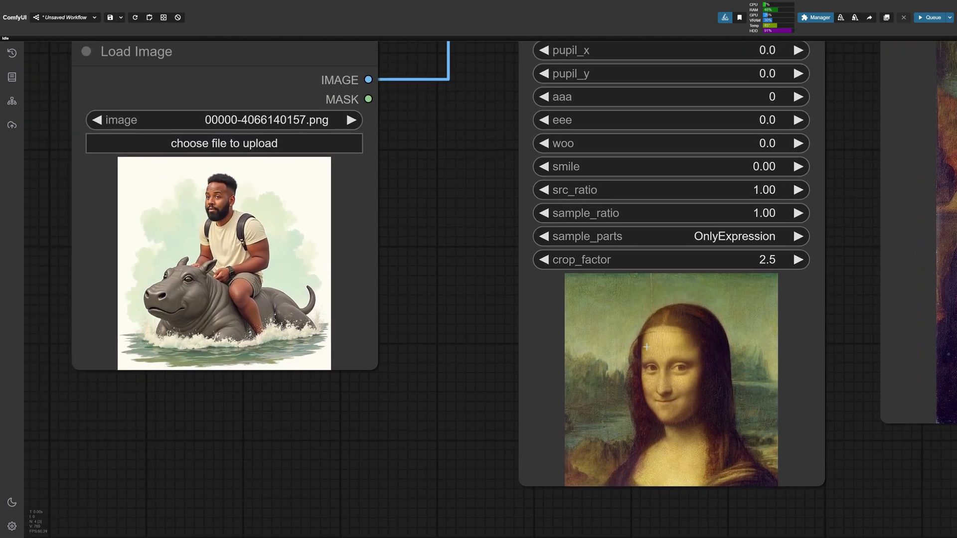
{"action": "scroll", "coordinate": [506, 297], "scroll_direction": "down", "scroll_amount": 5}
{"action": "left_click_drag", "start_coordinate": [506, 297], "coordinate": [360, 295]}
{"action": "scroll", "coordinate": [361, 295], "scroll_direction": "up", "scroll_amount": 2}
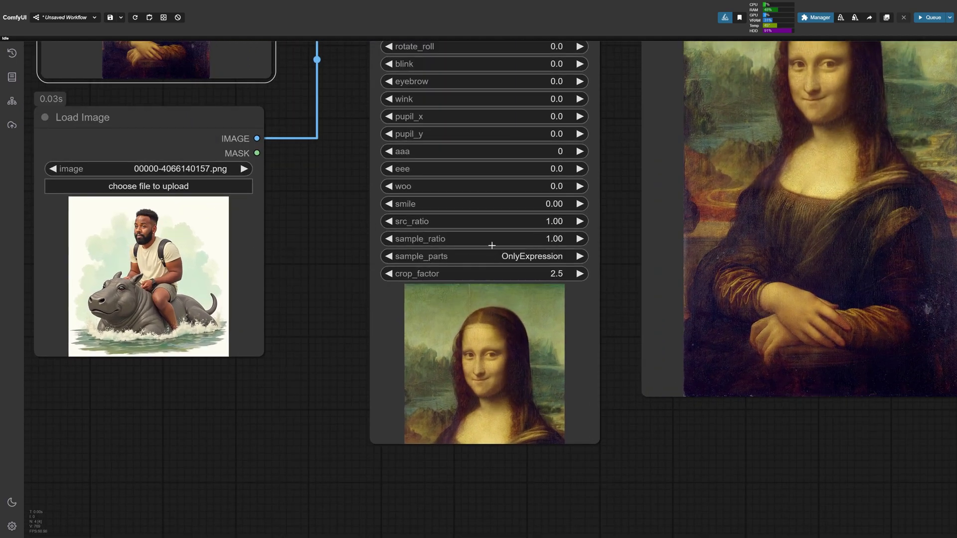
Set the Expression Editor's sample_parts to All and run the workflow.
{"action": "left_click", "coordinate": [547, 257]}
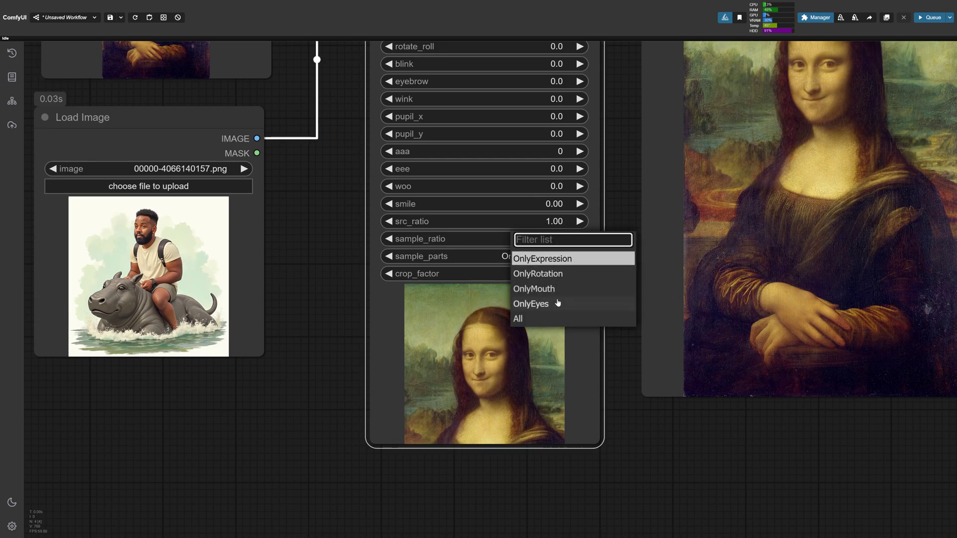
{"action": "left_click", "coordinate": [534, 319]}
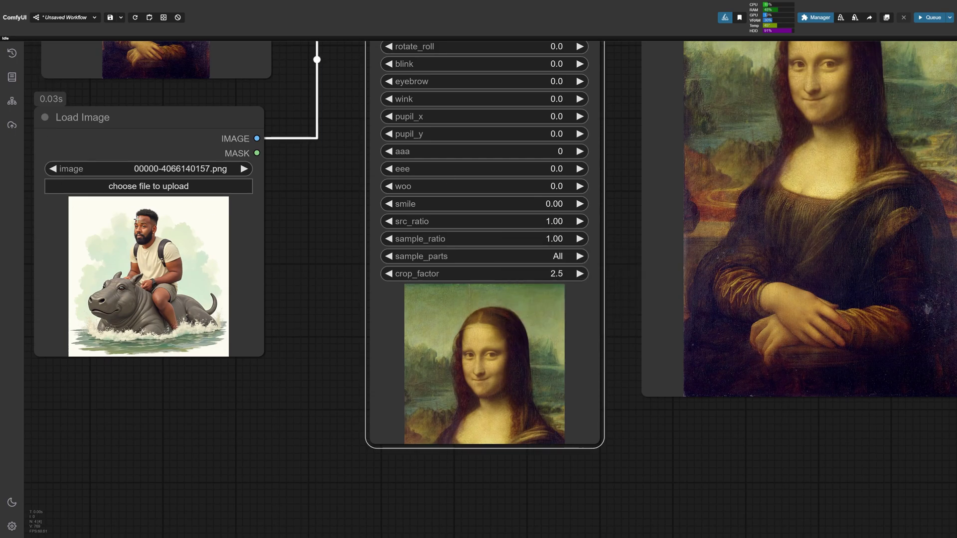
{"action": "scroll", "coordinate": [235, 211], "scroll_direction": "down", "scroll_amount": 3}
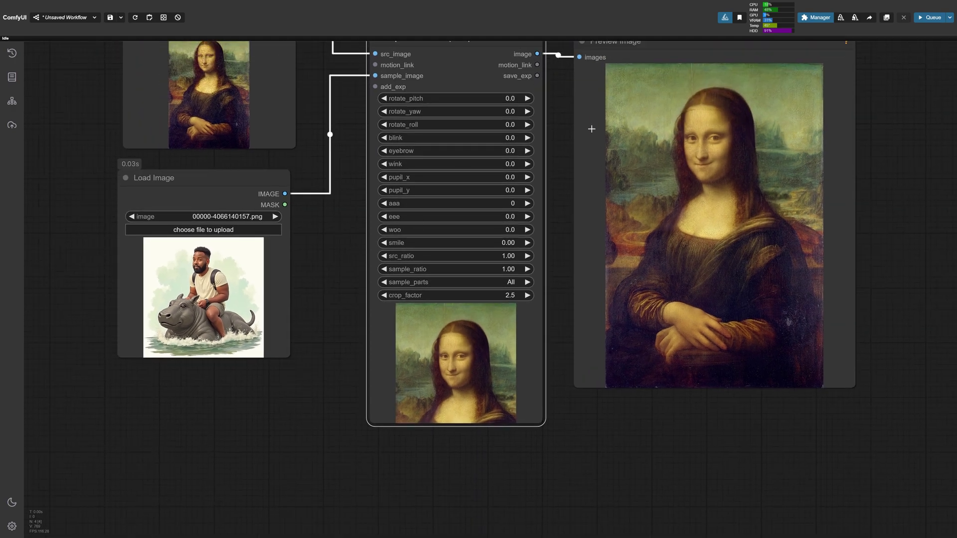
{"action": "left_click", "coordinate": [922, 22]}
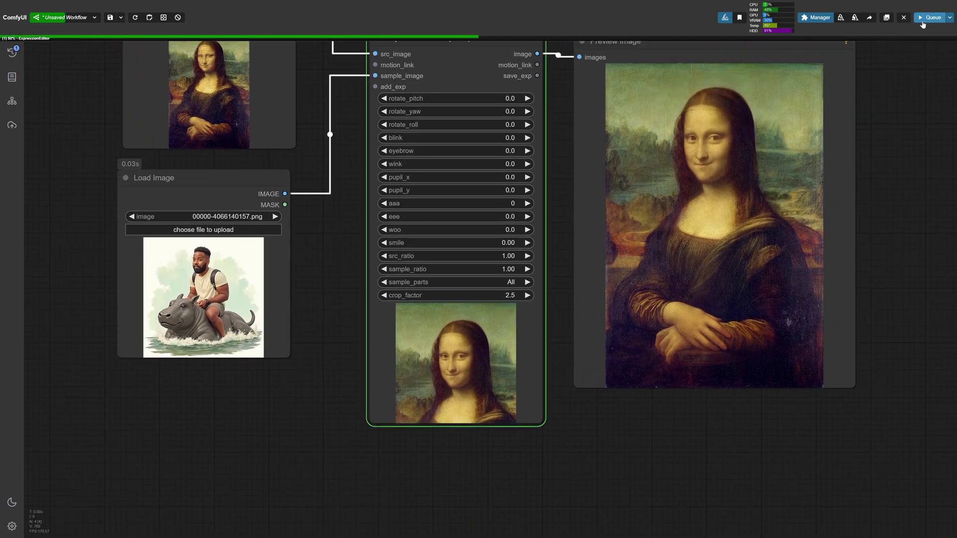
{"action": "left_click_drag", "start_coordinate": [654, 152], "coordinate": [660, 239]}
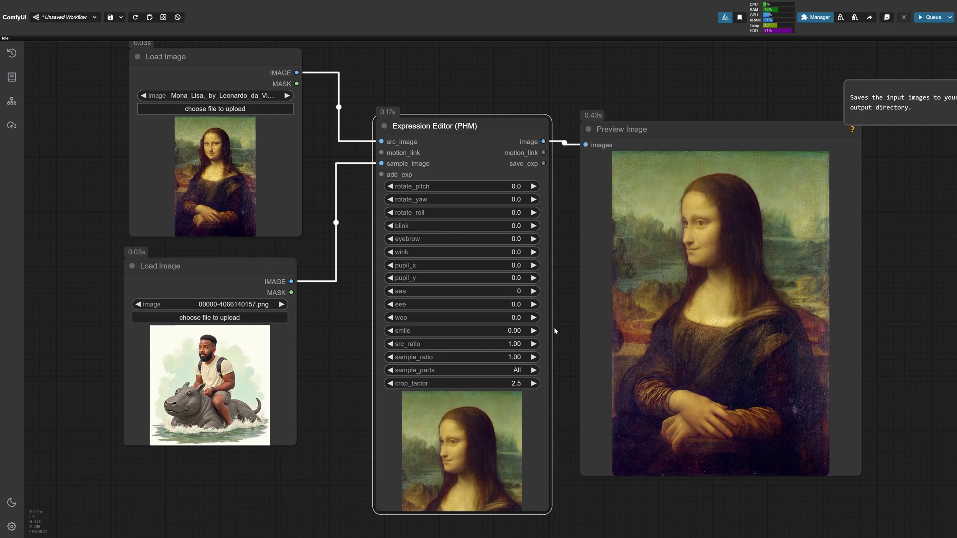
{"action": "scroll", "coordinate": [545, 391], "scroll_direction": "up", "scroll_amount": 3}
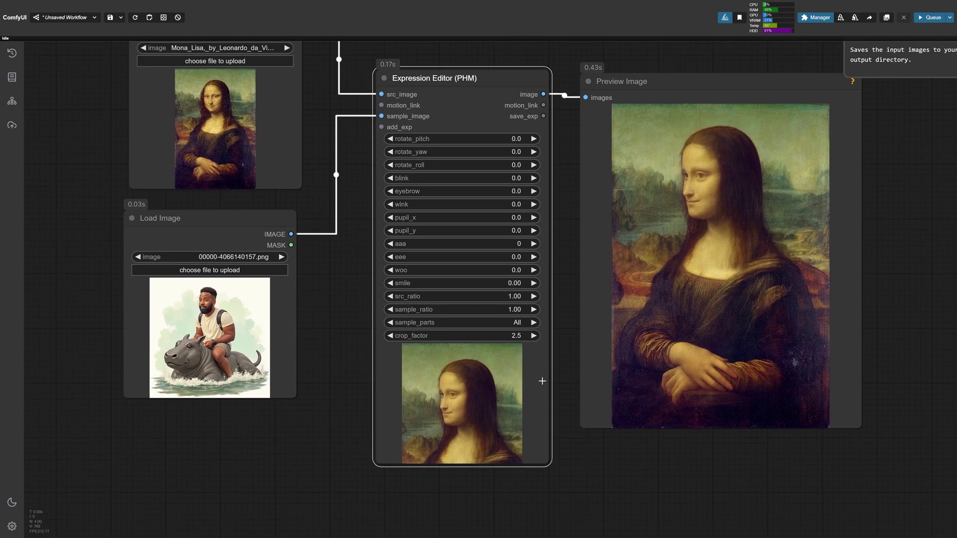
Set the Expression Editor's sample_parts to OnlyExpression and run the workflow again.
{"action": "left_click", "coordinate": [513, 370]}
{"action": "left_click", "coordinate": [520, 370]}
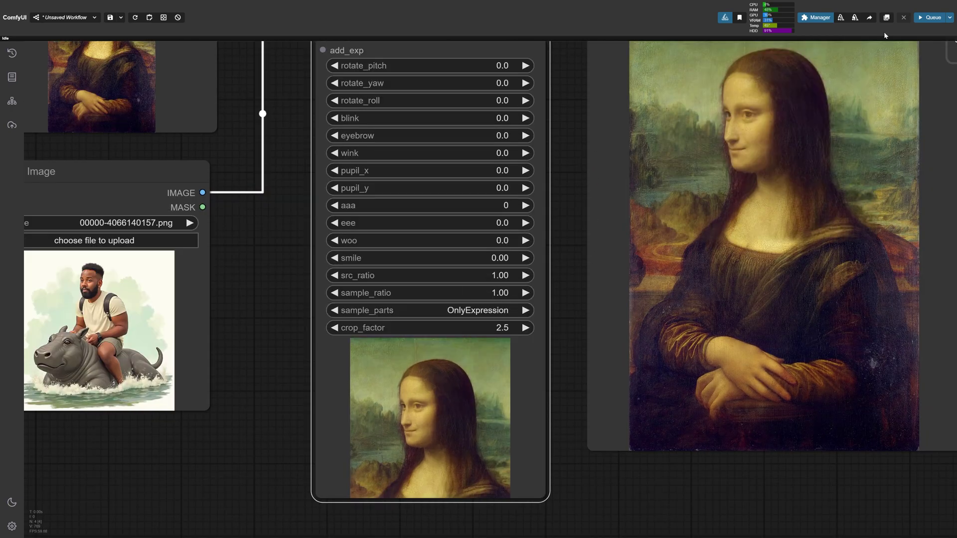
{"action": "left_click", "coordinate": [930, 18]}
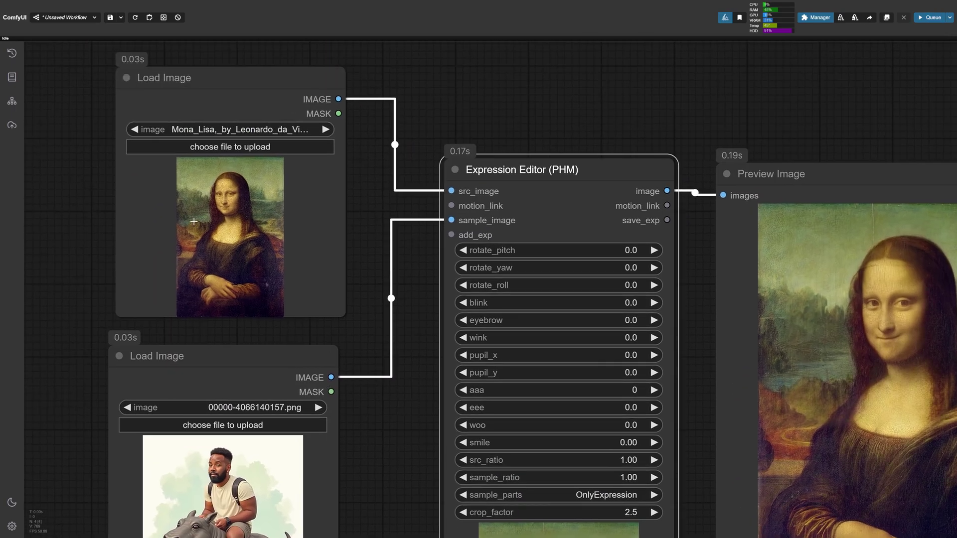
Compare the original Mona Lisa and the sample image with the expression-only result, and review the available sample_parts options.
{"action": "scroll", "coordinate": [250, 179], "scroll_direction": "up", "scroll_amount": 6}
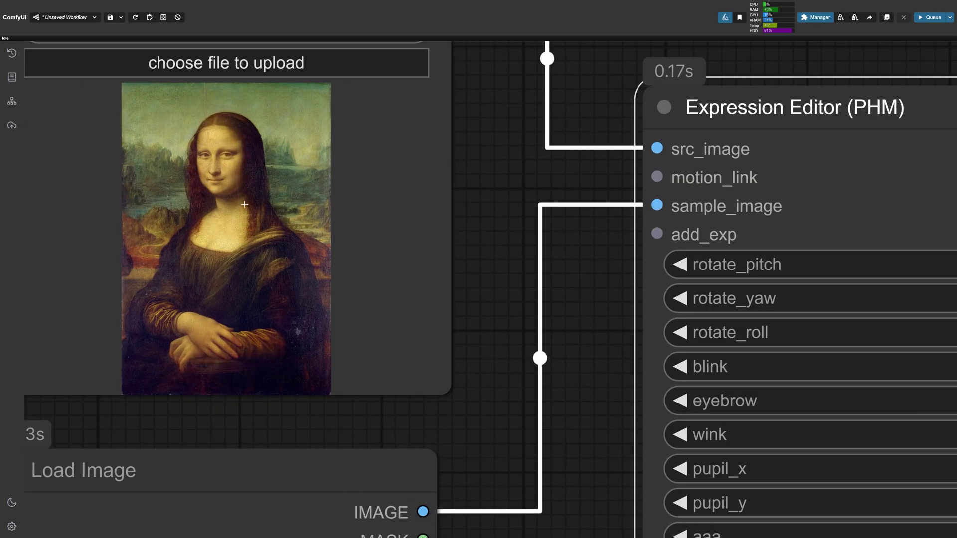
{"action": "scroll", "coordinate": [339, 306], "scroll_direction": "down", "scroll_amount": 5}
{"action": "left_click_drag", "start_coordinate": [460, 417], "coordinate": [278, 102]}
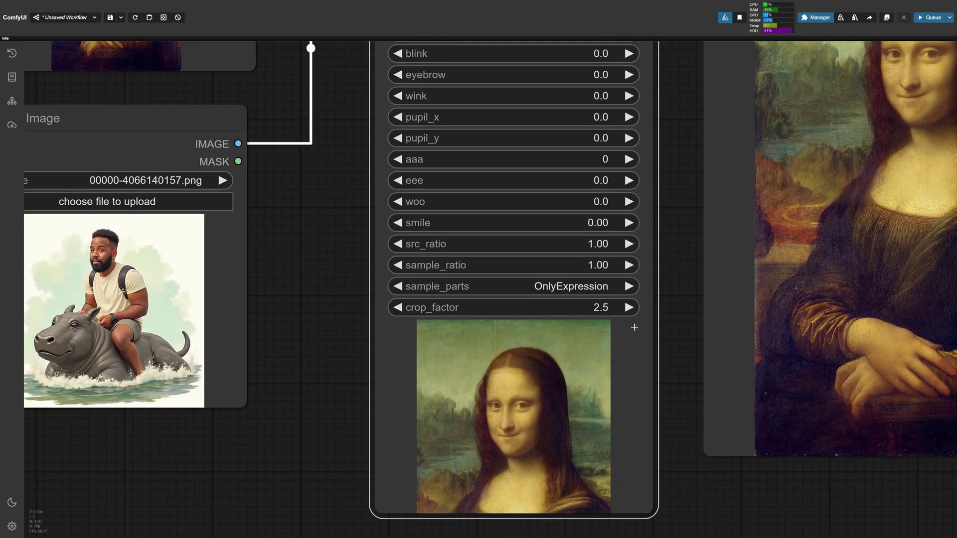
{"action": "left_click_drag", "start_coordinate": [675, 327], "coordinate": [496, 333]}
{"action": "scroll", "coordinate": [403, 299], "scroll_direction": "down", "scroll_amount": 1}
{"action": "left_click", "coordinate": [403, 299]}
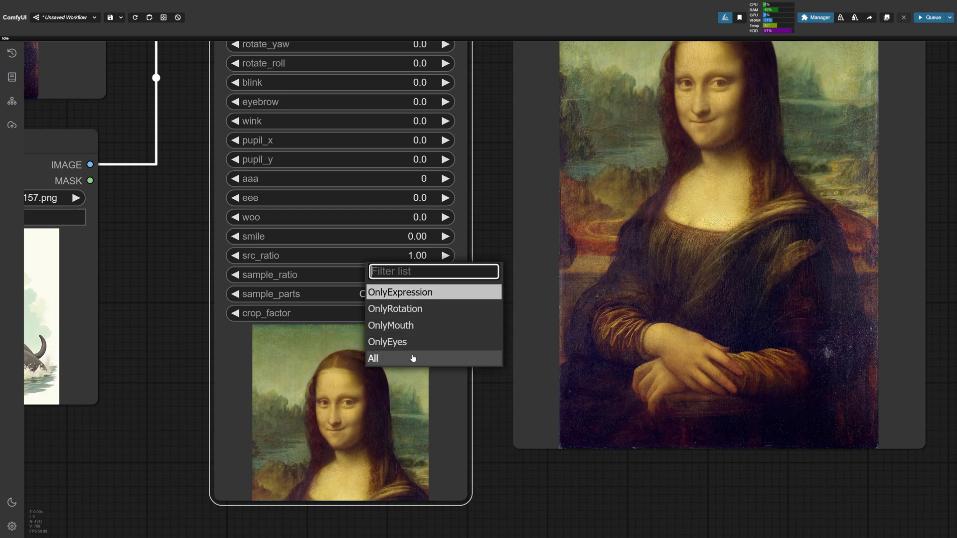
{"action": "left_click", "coordinate": [224, 355]}
{"action": "scroll", "coordinate": [183, 351], "scroll_direction": "up", "scroll_amount": 1}
{"action": "left_click_drag", "start_coordinate": [184, 351], "coordinate": [476, 401]}
{"action": "scroll", "coordinate": [461, 360], "scroll_direction": "down", "scroll_amount": 4}
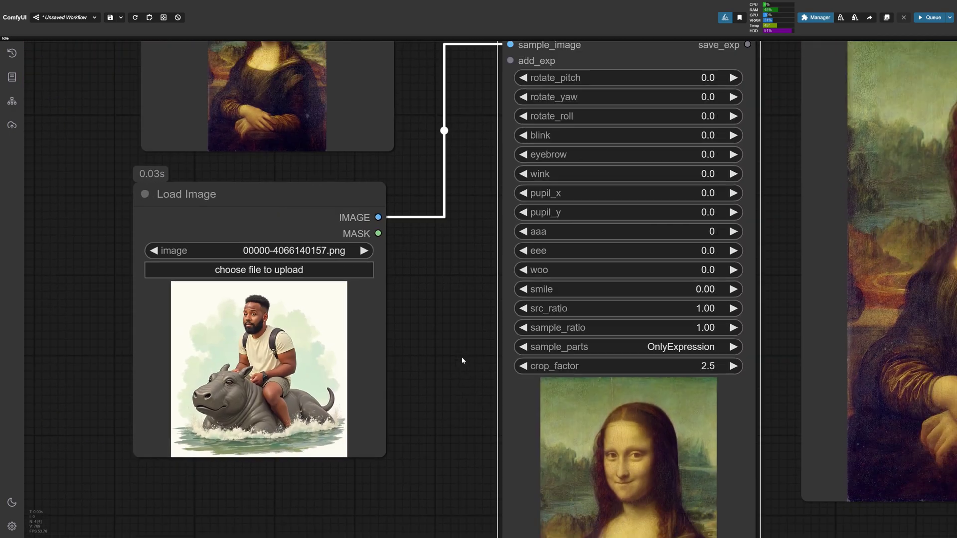
{"action": "left_click_drag", "start_coordinate": [435, 345], "coordinate": [375, 335]}
{"action": "left_click_drag", "start_coordinate": [349, 119], "coordinate": [332, 194]}
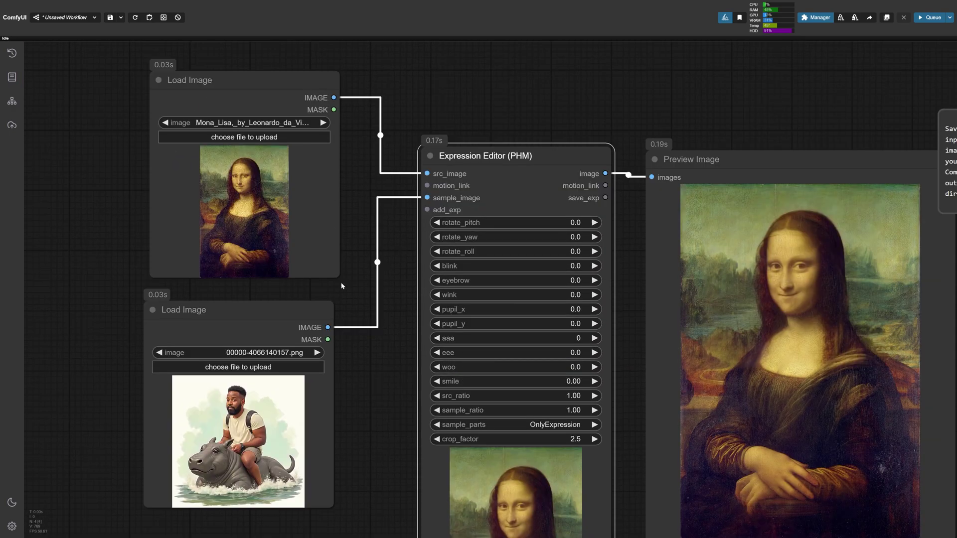
{"action": "scroll", "coordinate": [330, 324], "scroll_direction": "down", "scroll_amount": 3}
{"action": "scroll", "coordinate": [330, 324], "scroll_direction": "up", "scroll_amount": 2}
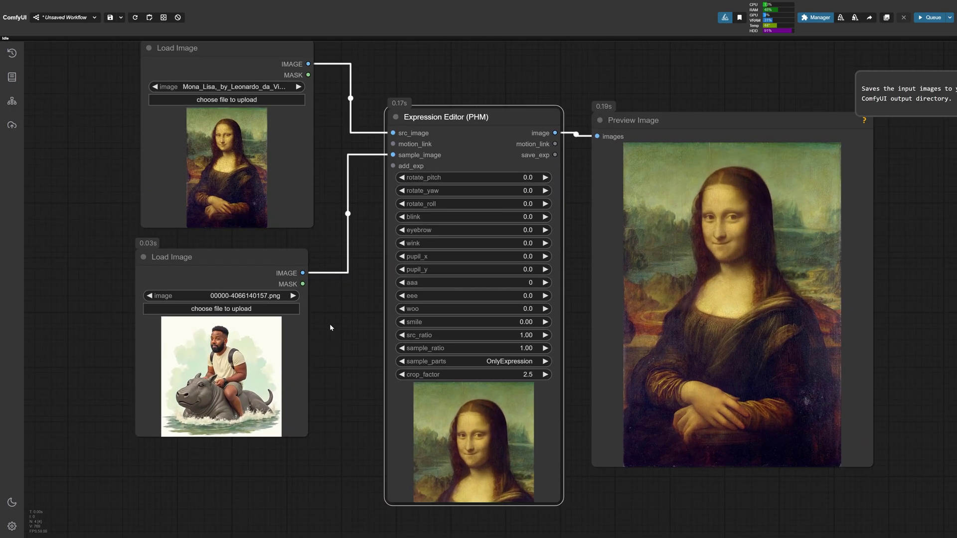
{"action": "scroll", "coordinate": [330, 324], "scroll_direction": "down", "scroll_amount": 2}
{"action": "scroll", "coordinate": [329, 290], "scroll_direction": "up", "scroll_amount": 2}
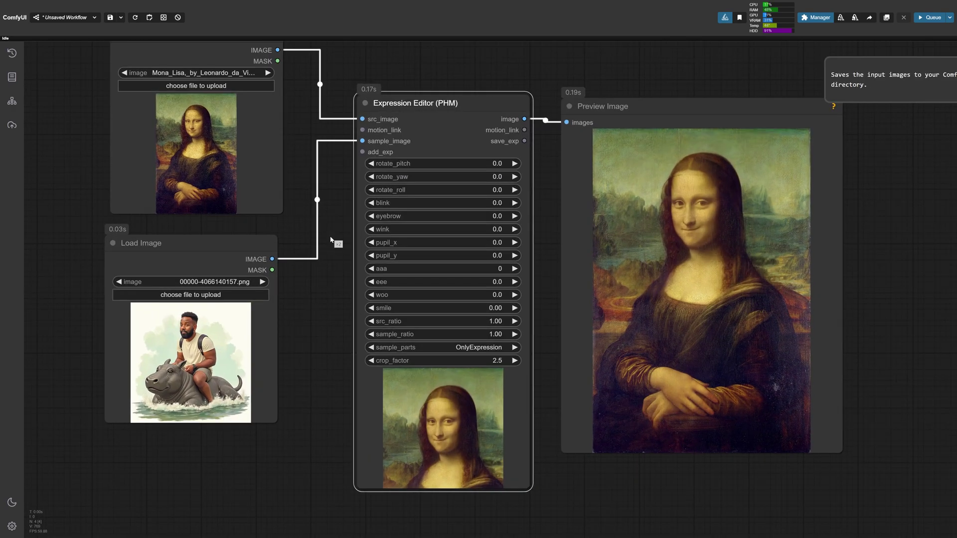
Stack the sample image's Load Image node directly beneath the Mona Lisa's Load Image node.
{"action": "left_click_drag", "start_coordinate": [211, 242], "coordinate": [219, 249]}
{"action": "left_click_drag", "start_coordinate": [238, 186], "coordinate": [237, 217]}
{"action": "mouse_move", "coordinate": [224, 260]}
{"action": "left_mouse_down"}
{"action": "mouse_move", "coordinate": [214, 322]}
{"action": "mouse_move", "coordinate": [232, 270]}
{"action": "mouse_move", "coordinate": [224, 264]}
{"action": "left_mouse_up"}
{"action": "left_click", "coordinate": [333, 170]}
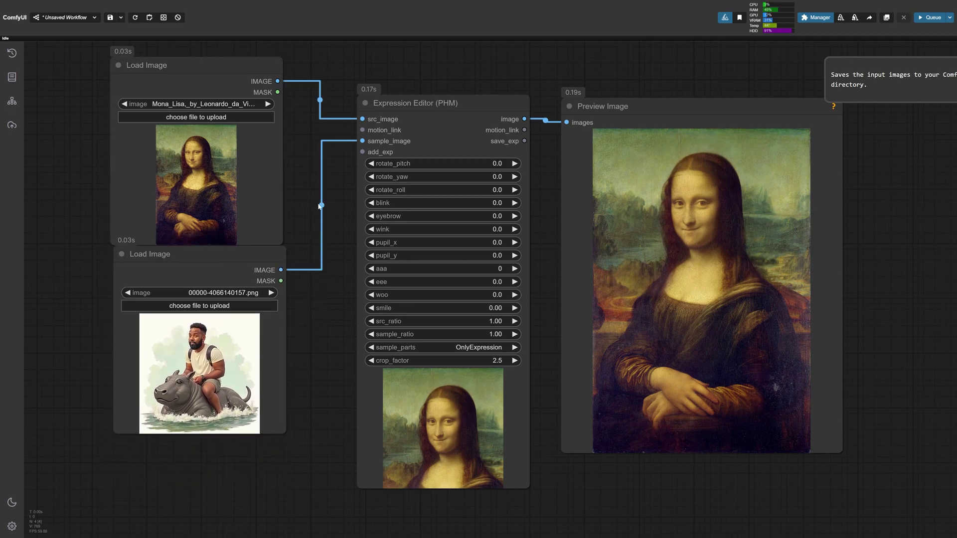
{"action": "scroll", "coordinate": [334, 169], "scroll_direction": "down", "scroll_amount": 2}
{"action": "left_click_drag", "start_coordinate": [296, 155], "coordinate": [310, 185]}
{"action": "left_click_drag", "start_coordinate": [265, 274], "coordinate": [260, 272]}
Shift the Expression Editor away from the Load Image nodes and bring the Preview Image node up against it.
{"action": "left_click_drag", "start_coordinate": [388, 142], "coordinate": [409, 140]}
{"action": "left_click_drag", "start_coordinate": [220, 165], "coordinate": [216, 164]}
{"action": "left_click_drag", "start_coordinate": [576, 147], "coordinate": [581, 146]}
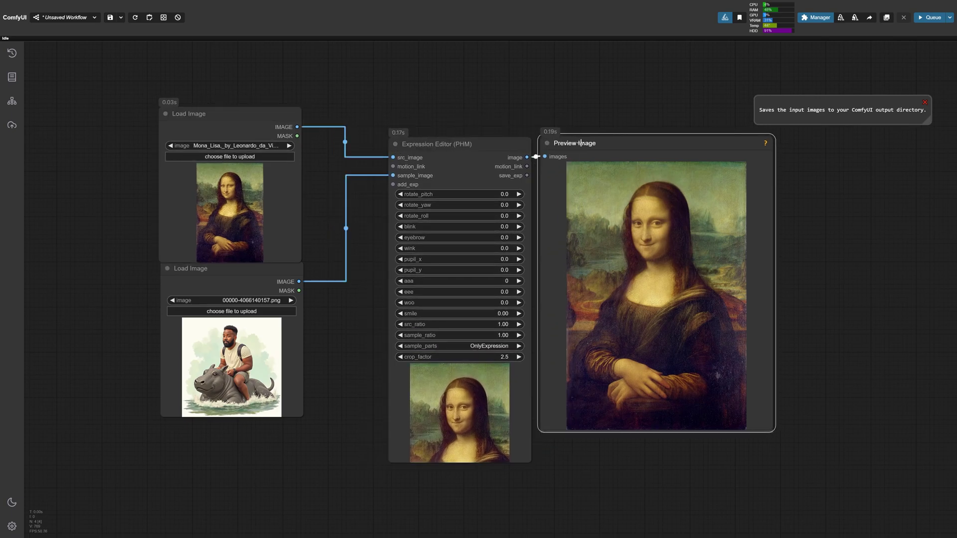
{"action": "left_click", "coordinate": [330, 154]}
{"action": "scroll", "coordinate": [330, 159], "scroll_direction": "up", "scroll_amount": 4}
{"action": "scroll", "coordinate": [330, 158], "scroll_direction": "down", "scroll_amount": 2}
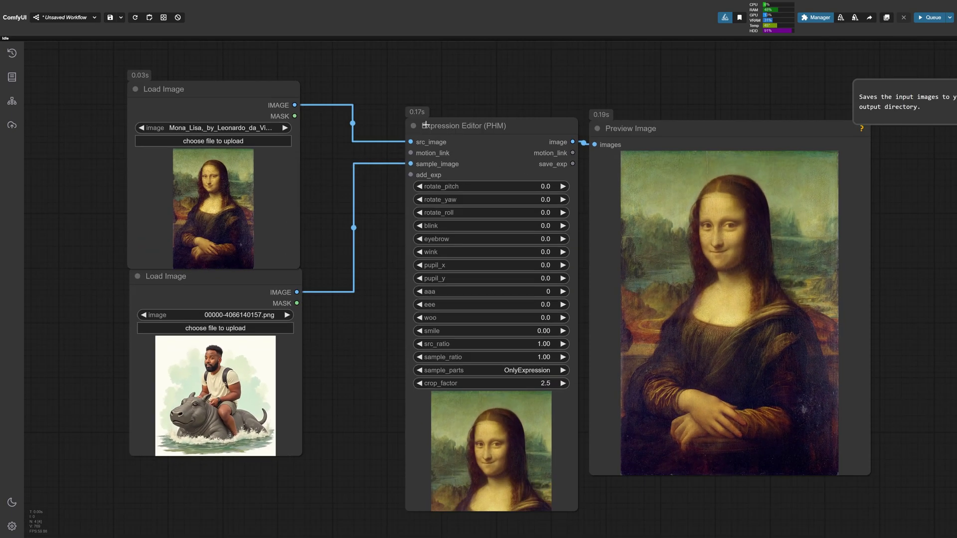
Place the Expression Editor against the Load Image stack and the Preview Image node against the editor, resizing both to match the stack's height.
{"action": "left_click_drag", "start_coordinate": [423, 144], "coordinate": [326, 92]}
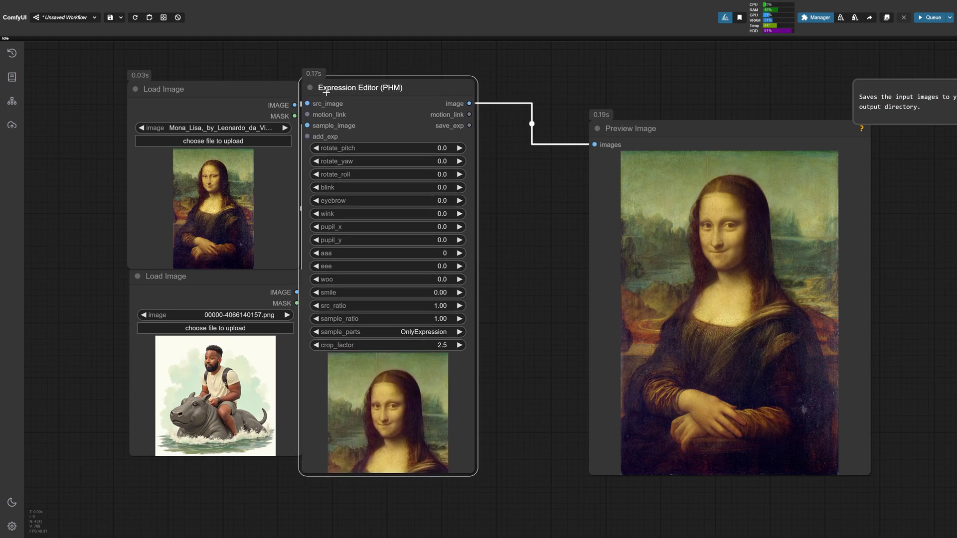
{"action": "left_click", "coordinate": [488, 193]}
{"action": "left_click_drag", "start_coordinate": [475, 475], "coordinate": [473, 458]}
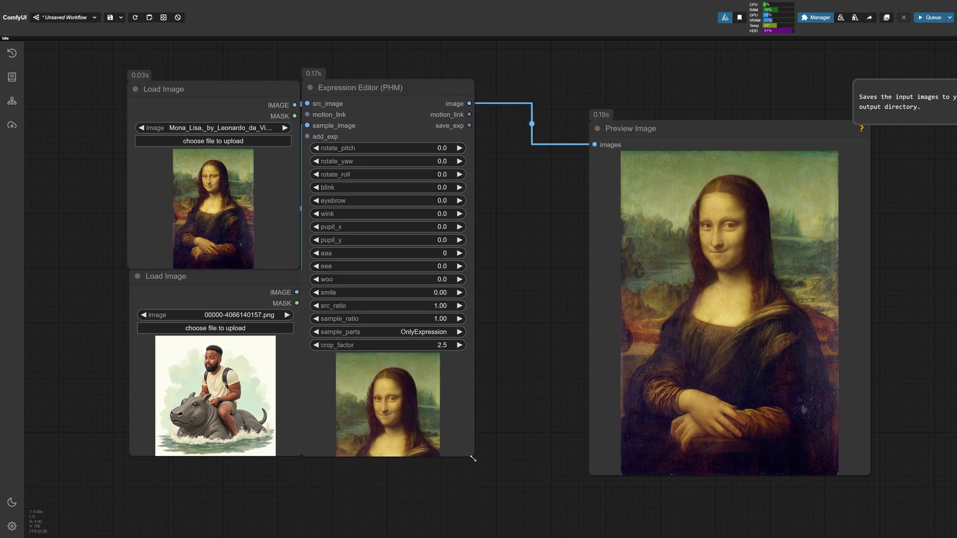
{"action": "left_click_drag", "start_coordinate": [720, 226], "coordinate": [605, 185]}
{"action": "left_click_drag", "start_coordinate": [756, 435], "coordinate": [744, 456]}
Pin both Load Image nodes, the Expression Editor and the Preview Image node in place.
{"action": "left_click", "coordinate": [400, 104], "text": "ctrl"}
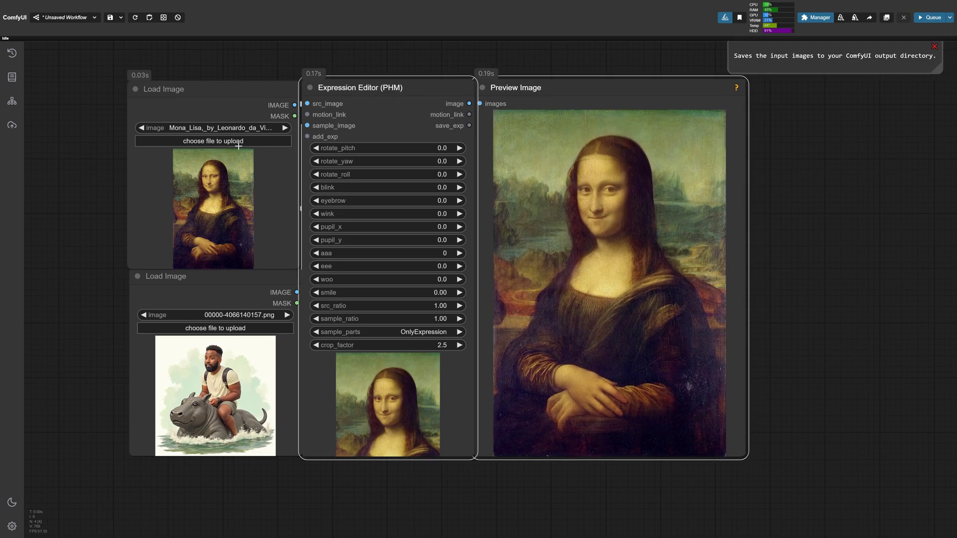
{"action": "left_click", "coordinate": [242, 187], "text": "shift"}
{"action": "left_click", "coordinate": [212, 285], "text": "shift"}
{"action": "key", "text": "p"}
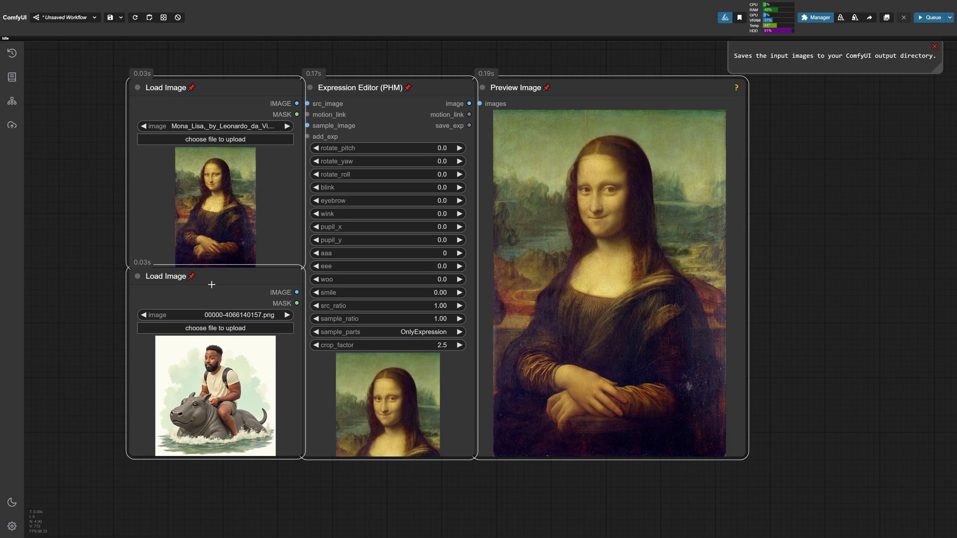
{"action": "left_click", "coordinate": [762, 206]}
{"action": "left_click", "coordinate": [718, 200]}
{"action": "left_click", "coordinate": [548, 62]}
{"action": "left_click", "coordinate": [192, 90]}
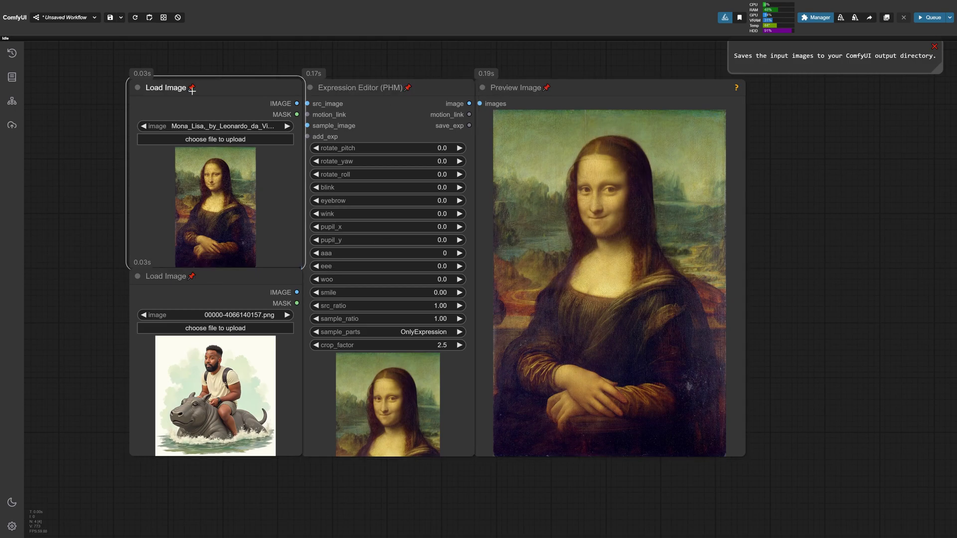
Run the workflow with download (19).jpg as the source image, and again with the pop-art portrait download (20).jpg in its place.
{"action": "key", "text": "alt+Tab"}
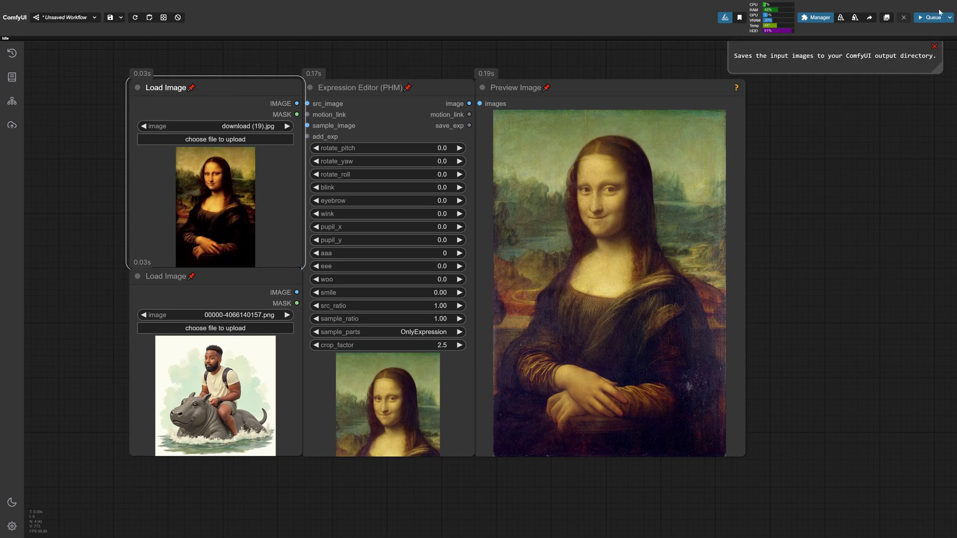
{"action": "left_click", "coordinate": [937, 17]}
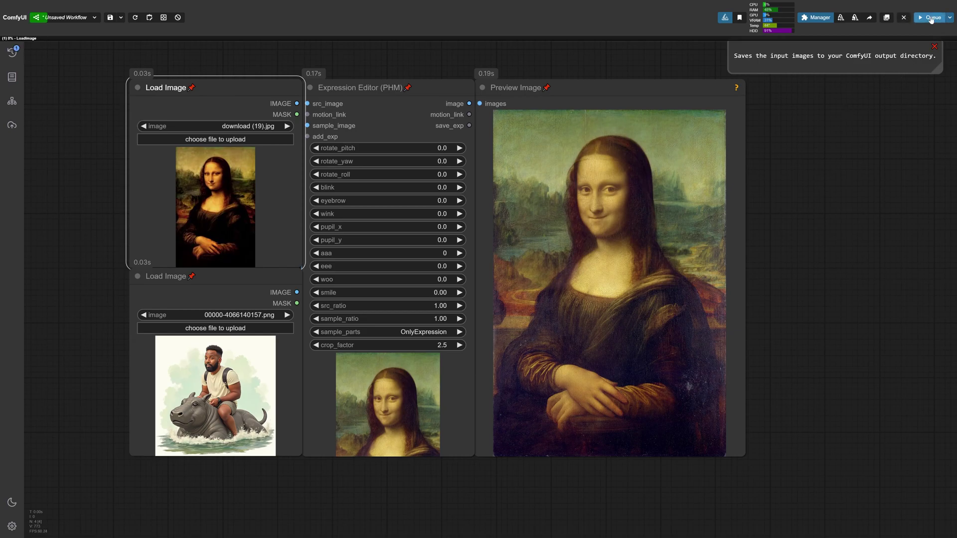
{"action": "key", "text": "alt+Tab"}
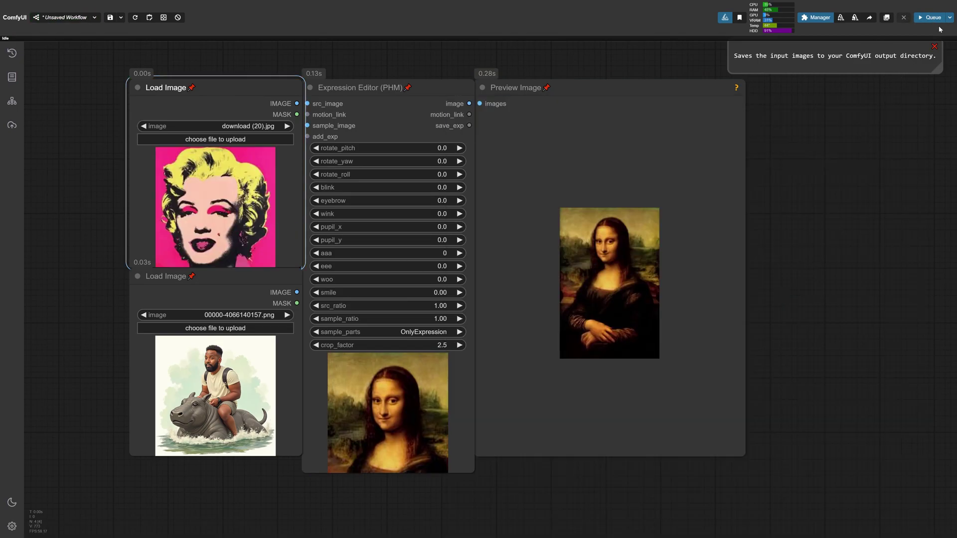
{"action": "left_click", "coordinate": [934, 19]}
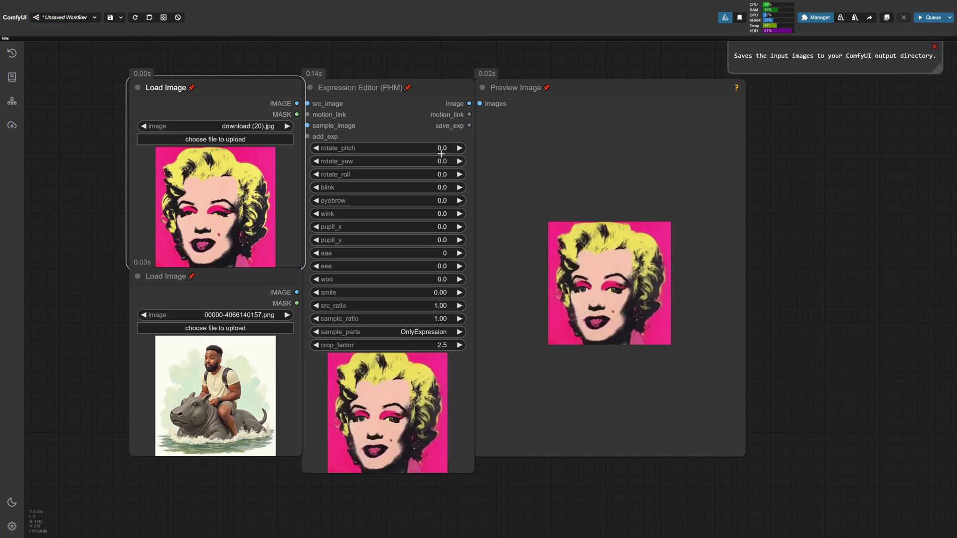
Set the Expression Editor's rotate_pitch to 11.3 and run the workflow on the pop-art portrait.
{"action": "left_click_drag", "start_coordinate": [441, 153], "coordinate": [456, 151]}
{"action": "left_click", "coordinate": [928, 19]}
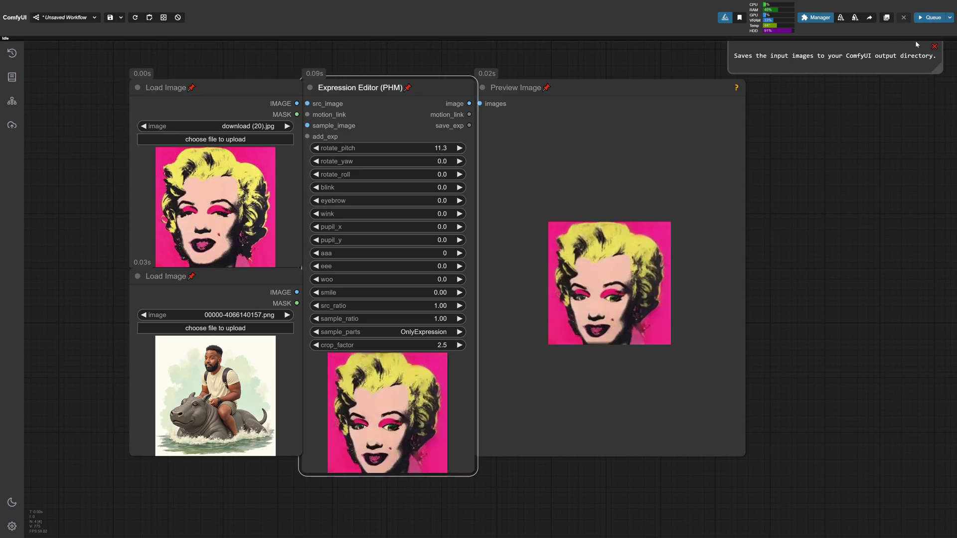
{"action": "left_click", "coordinate": [458, 485]}
{"action": "left_click", "coordinate": [530, 437]}
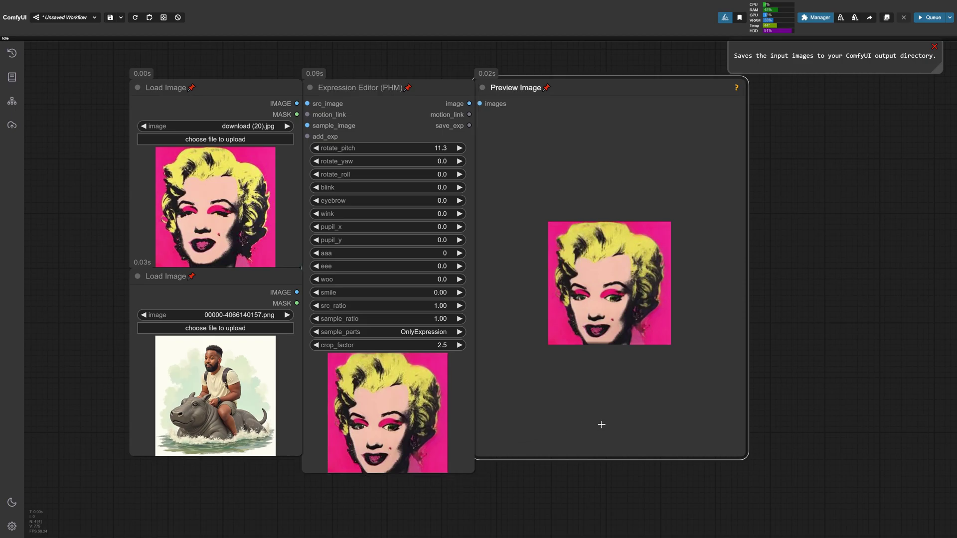
Unpin the nodes and spread the Preview Image, Expression Editor and Load Image nodes apart.
{"action": "left_click_drag", "start_coordinate": [593, 91], "coordinate": [774, 90]}
{"action": "left_click_drag", "start_coordinate": [412, 97], "coordinate": [489, 95]}
{"action": "left_click", "coordinate": [233, 104]}
{"action": "left_click", "coordinate": [222, 283]}
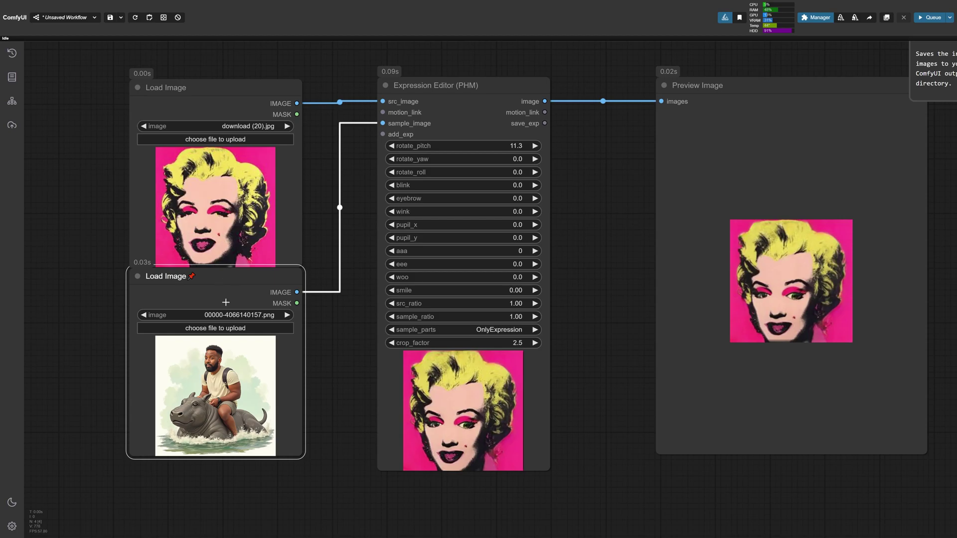
{"action": "left_click_drag", "start_coordinate": [239, 284], "coordinate": [241, 311]}
{"action": "left_click", "coordinate": [267, 82]}
{"action": "left_click_drag", "start_coordinate": [267, 83], "coordinate": [276, 79]}
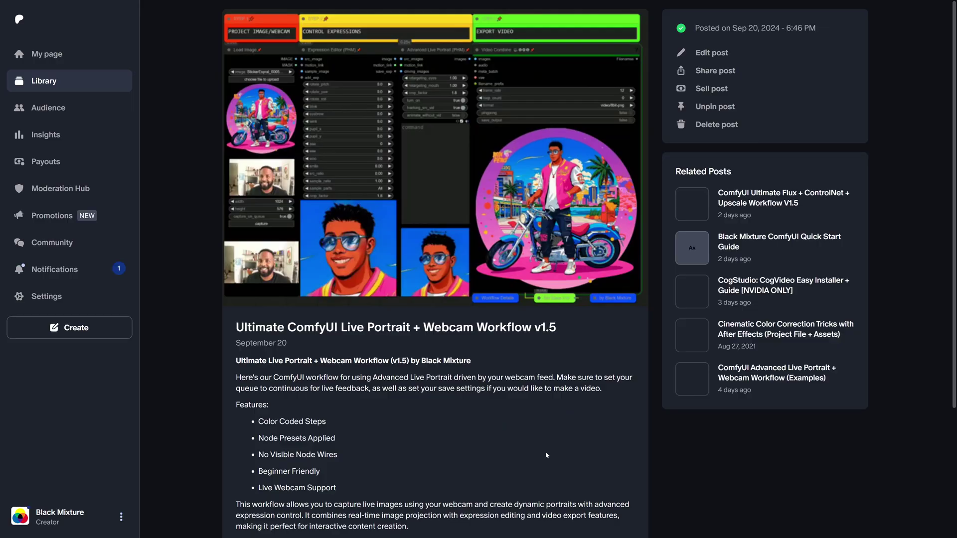
Read the Patreon post describing the Ultimate ComfyUI Live Portrait + Webcam Workflow v1.5 and its features.
{"action": "scroll", "coordinate": [647, 349], "scroll_direction": "down", "scroll_amount": 2}
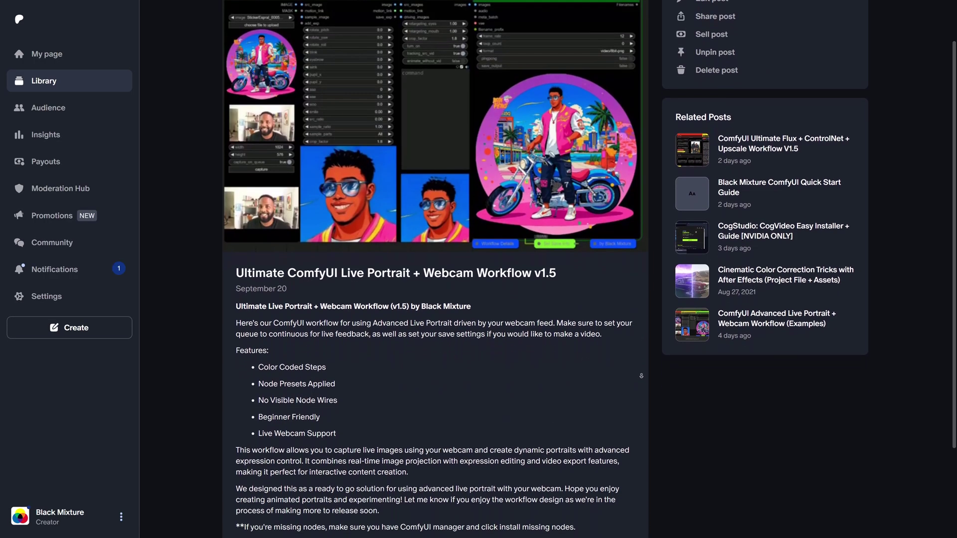
{"action": "scroll", "coordinate": [641, 379], "scroll_direction": "down", "scroll_amount": 3}
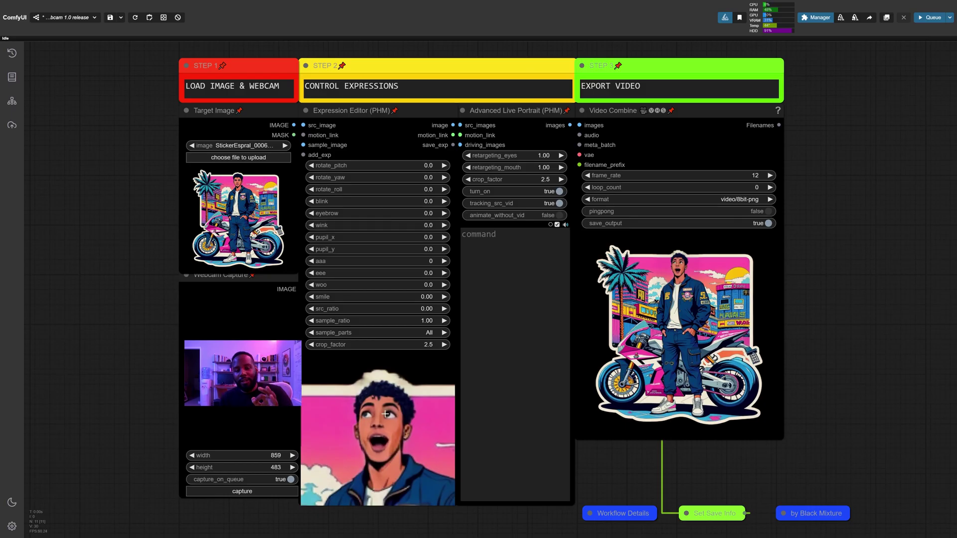
Run the webcam live portrait workflow in ComfyUI to apply the captured webcam expression to the motorcycle sticker character.
{"action": "left_click_drag", "start_coordinate": [387, 414], "coordinate": [417, 420]}
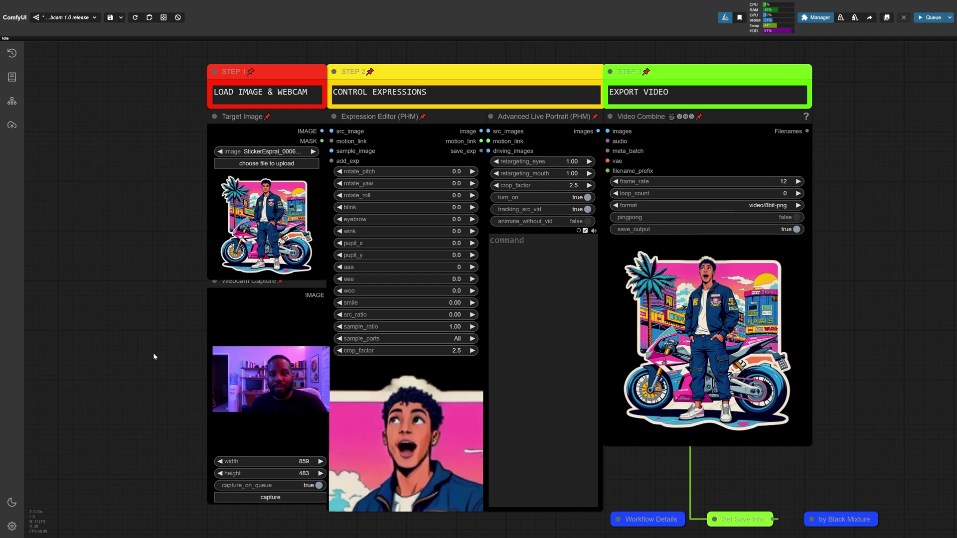
{"action": "left_click", "coordinate": [930, 17]}
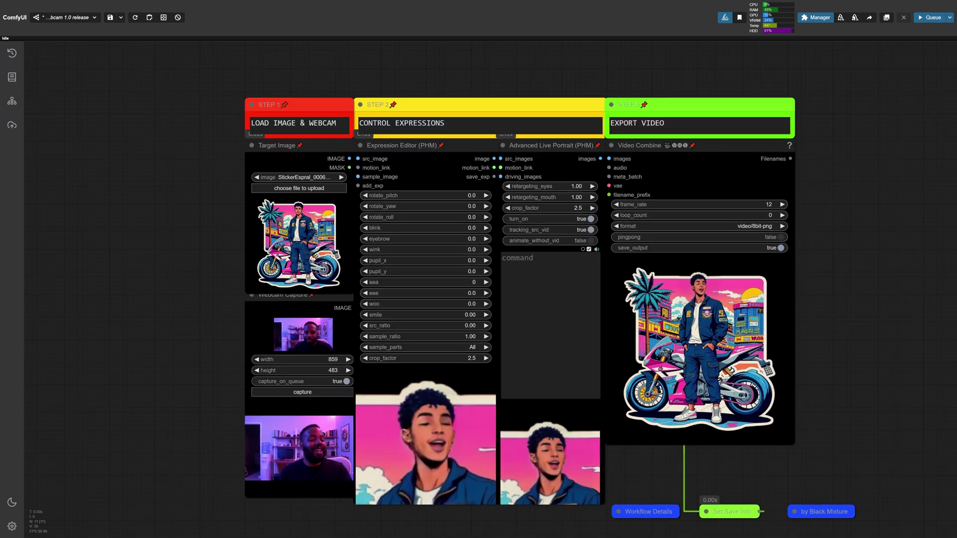
Set Auto Queue to Instant so the webcam live portrait workflow runs continuously.
{"action": "left_click_drag", "start_coordinate": [486, 401], "coordinate": [429, 374]}
{"action": "scroll", "coordinate": [298, 127], "scroll_direction": "up", "scroll_amount": 5}
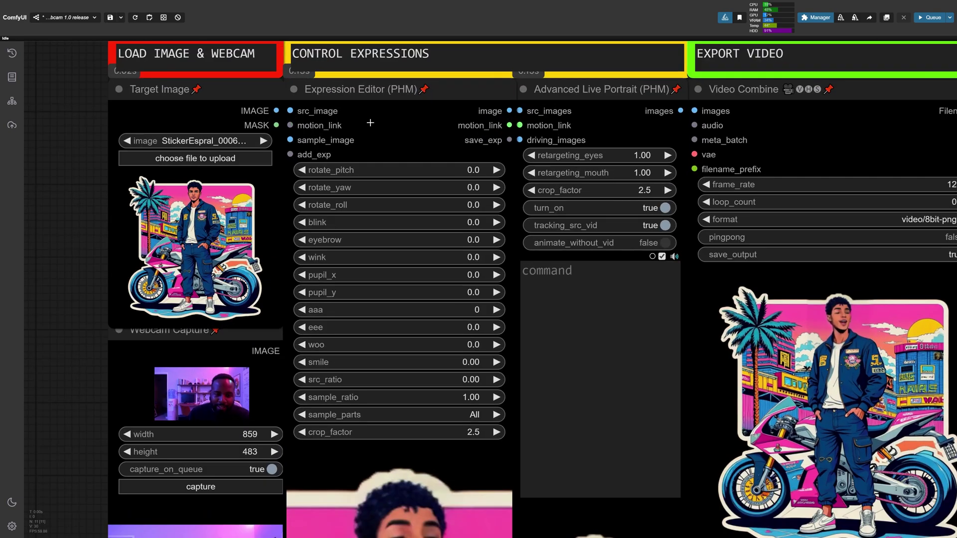
{"action": "scroll", "coordinate": [375, 124], "scroll_direction": "down", "scroll_amount": 4}
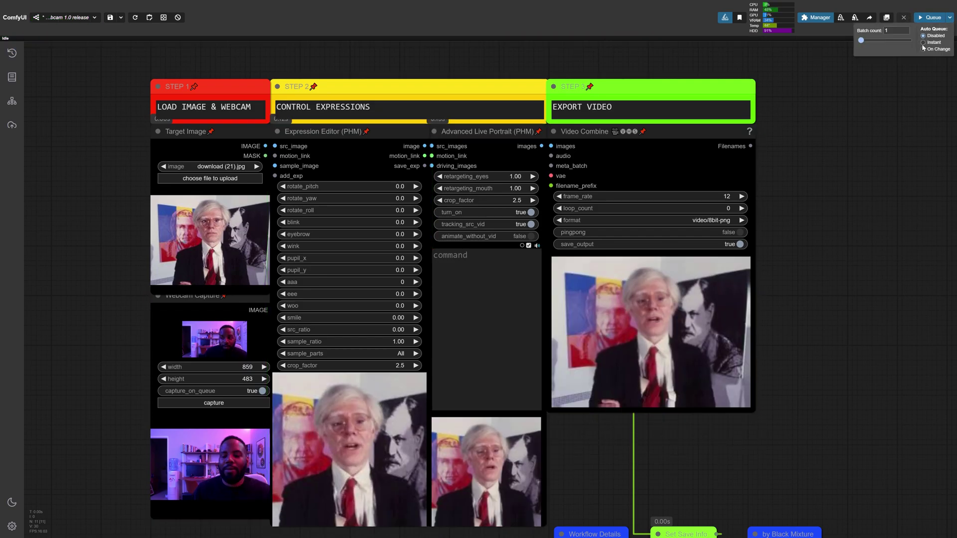
{"action": "left_click", "coordinate": [923, 48]}
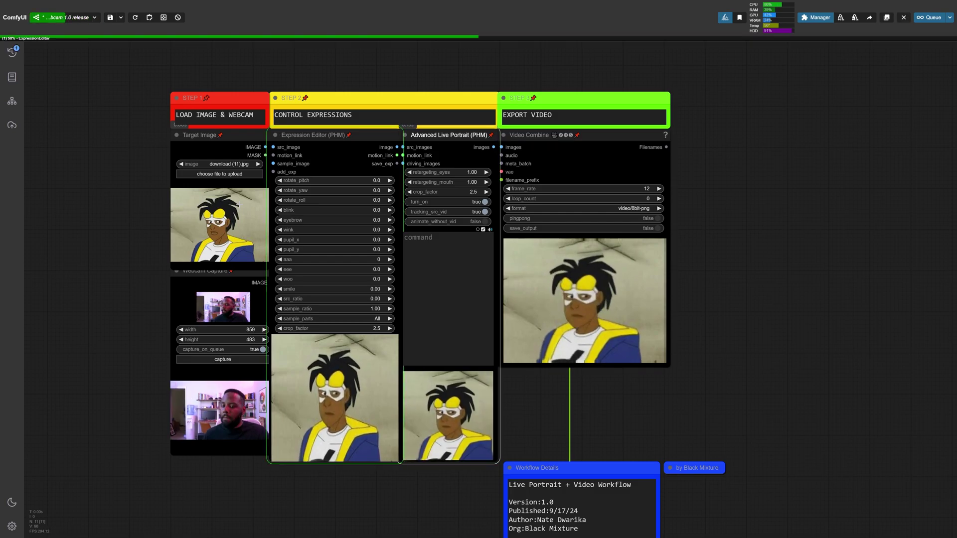
Switch to the video live portrait workflow and examine its expression controls, motion commands and exported stormtrooper-scene result.
{"action": "key", "text": "alt+Tab"}
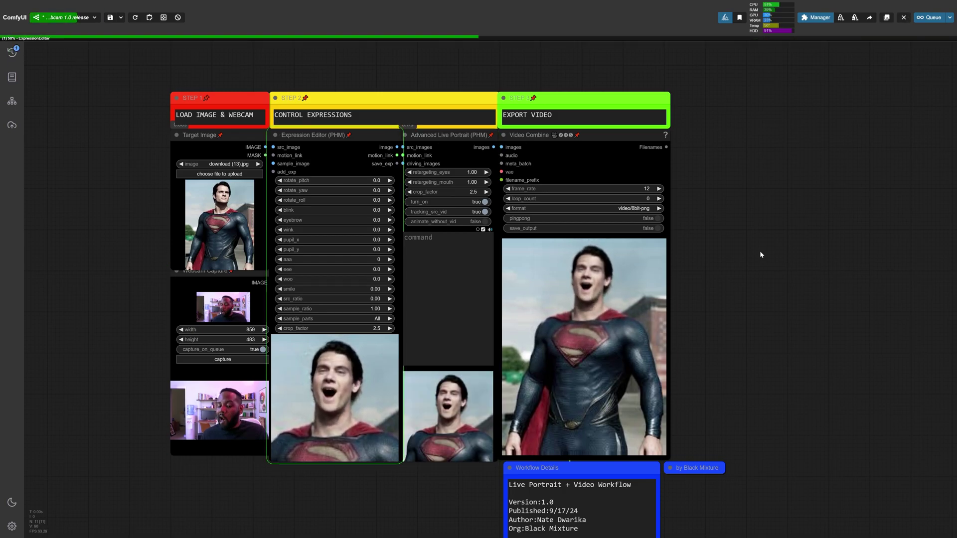
{"action": "key", "text": "alt+Tab"}
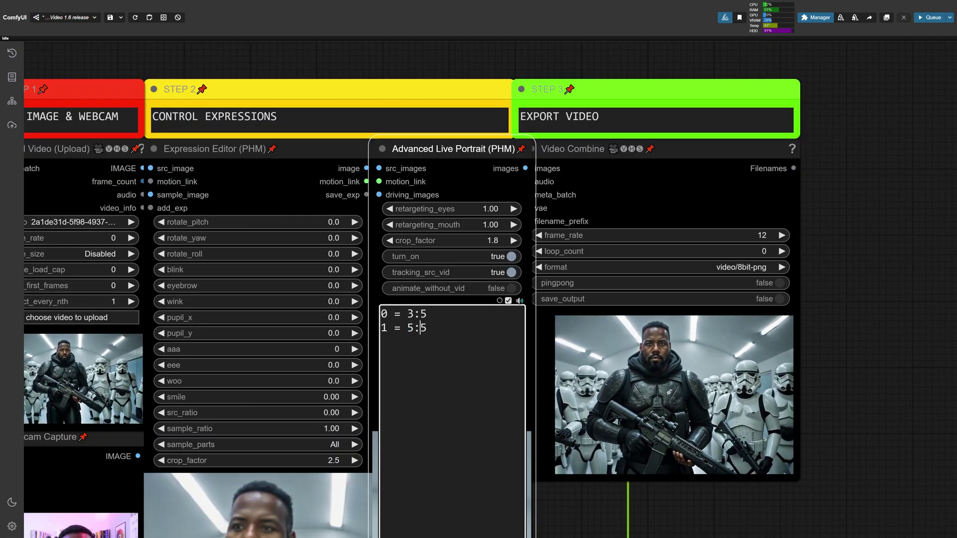
{"action": "scroll", "coordinate": [646, 494], "scroll_direction": "down", "scroll_amount": 2}
{"action": "scroll", "coordinate": [467, 264], "scroll_direction": "up", "scroll_amount": 7}
{"action": "left_click_drag", "start_coordinate": [646, 423], "coordinate": [353, 183]}
{"action": "scroll", "coordinate": [353, 183], "scroll_direction": "down", "scroll_amount": 3}
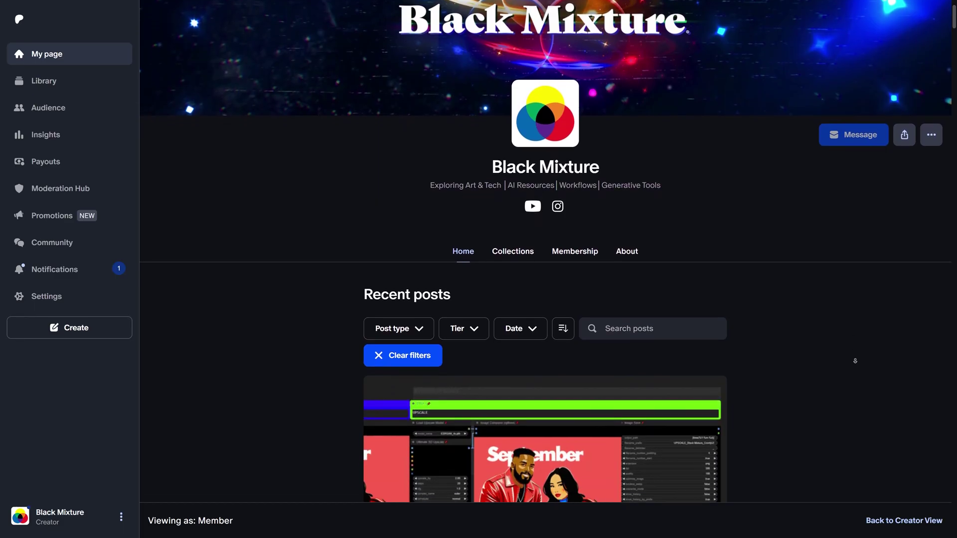
Browse the recent posts on the Black Mixture Patreon page, down to the ComfyUI Ultimate Flux + ControlNet + Upscale Workflow.
{"action": "scroll", "coordinate": [854, 361], "scroll_direction": "down", "scroll_amount": 1}
{"action": "scroll", "coordinate": [855, 361], "scroll_direction": "down", "scroll_amount": 3}
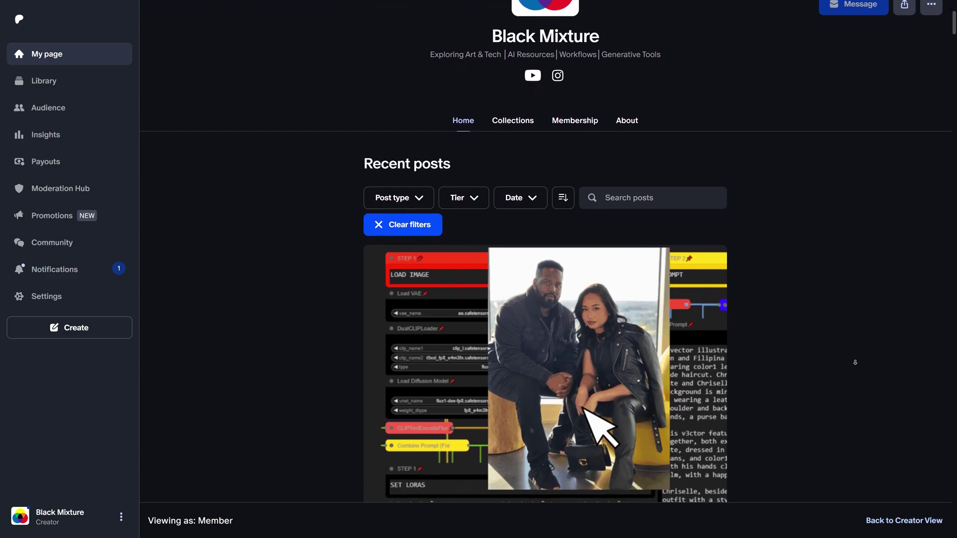
{"action": "scroll", "coordinate": [855, 362], "scroll_direction": "down", "scroll_amount": 3}
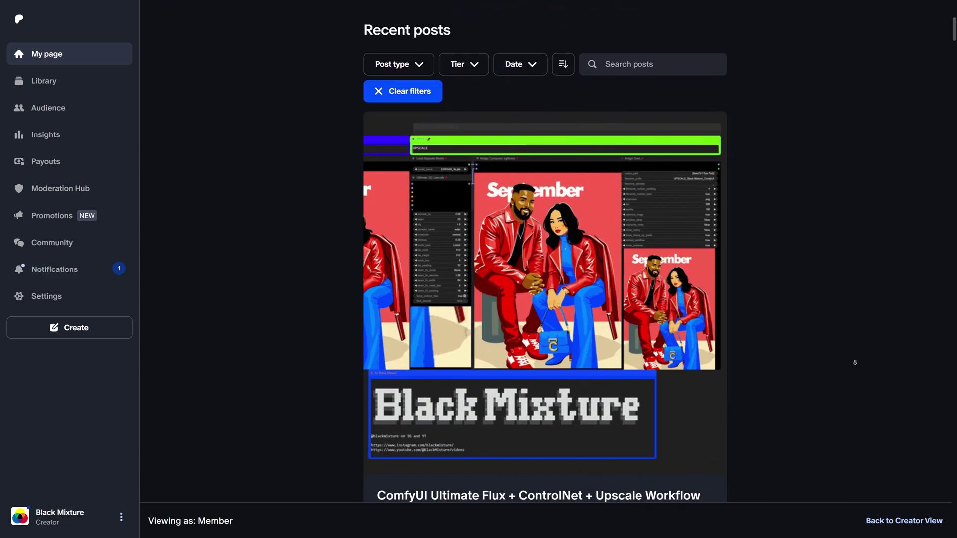
{"action": "scroll", "coordinate": [855, 362], "scroll_direction": "down", "scroll_amount": 3}
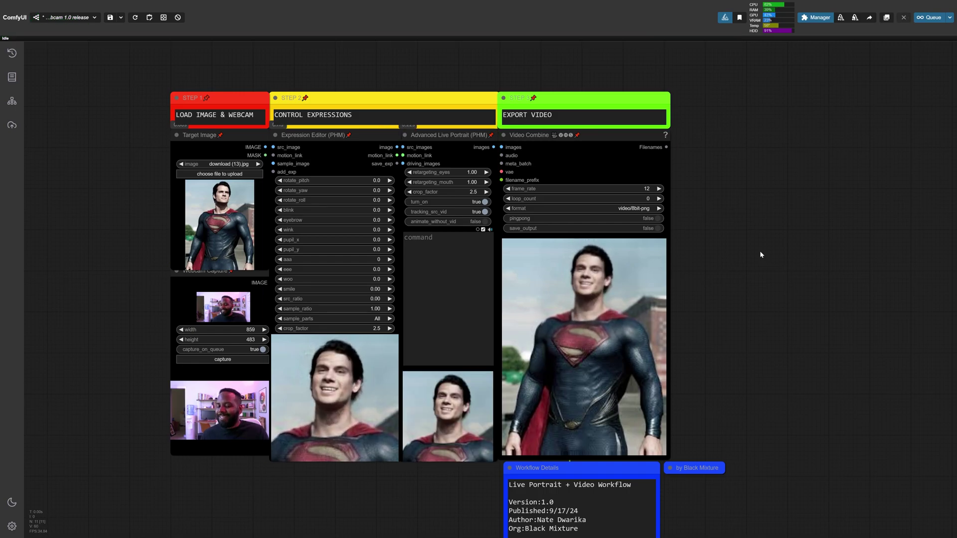
Switch to the browser window and search Google for "the joker" to find a new target portrait.
{"action": "key", "text": "alt+Tab"}
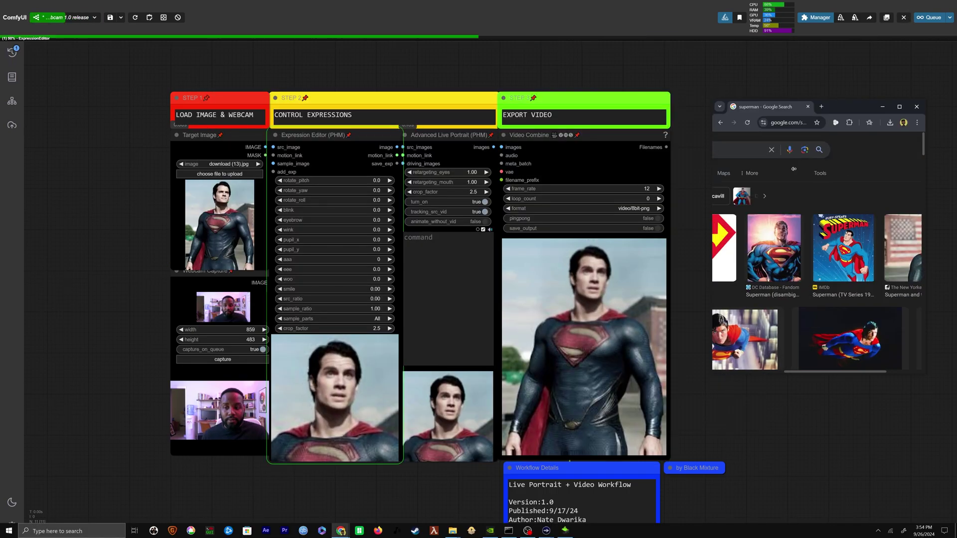
{"action": "triple_click", "coordinate": [792, 150]}
{"action": "type", "text": "the joker"}
{"action": "key", "text": "Return"}
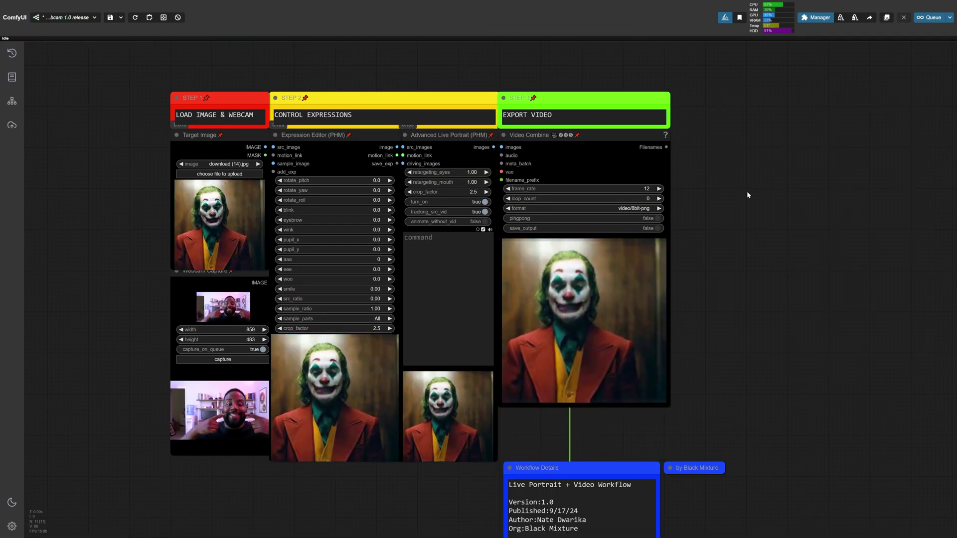